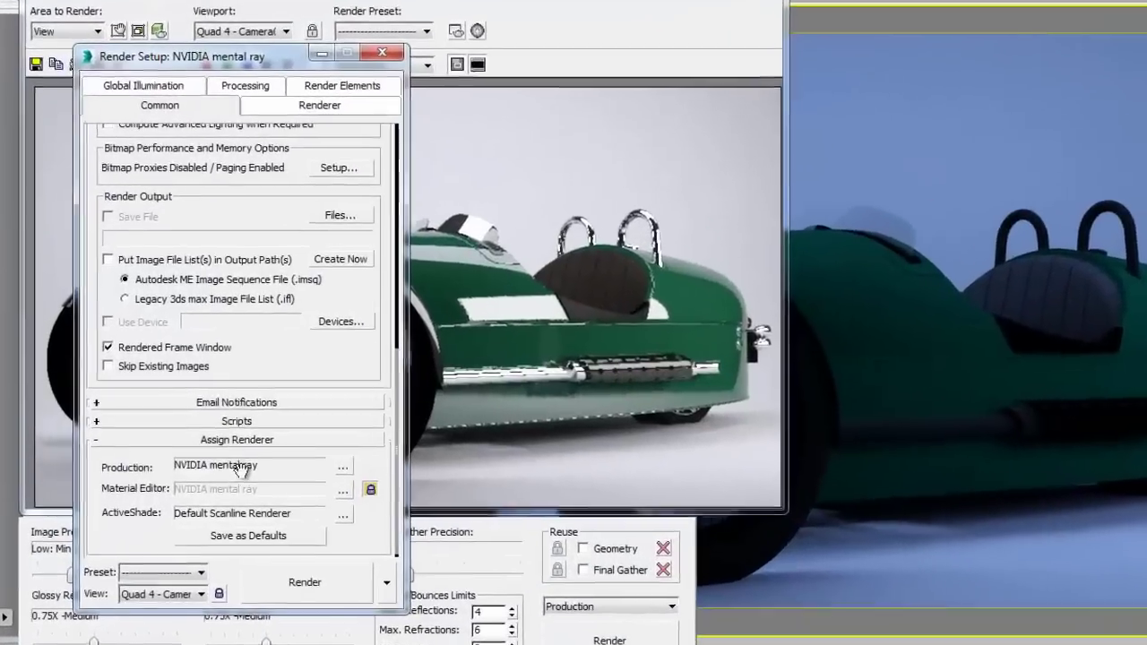
Step: Make NVIDIA iray the production renderer and set its rendering duration to Unlimited
left_click(342, 465)
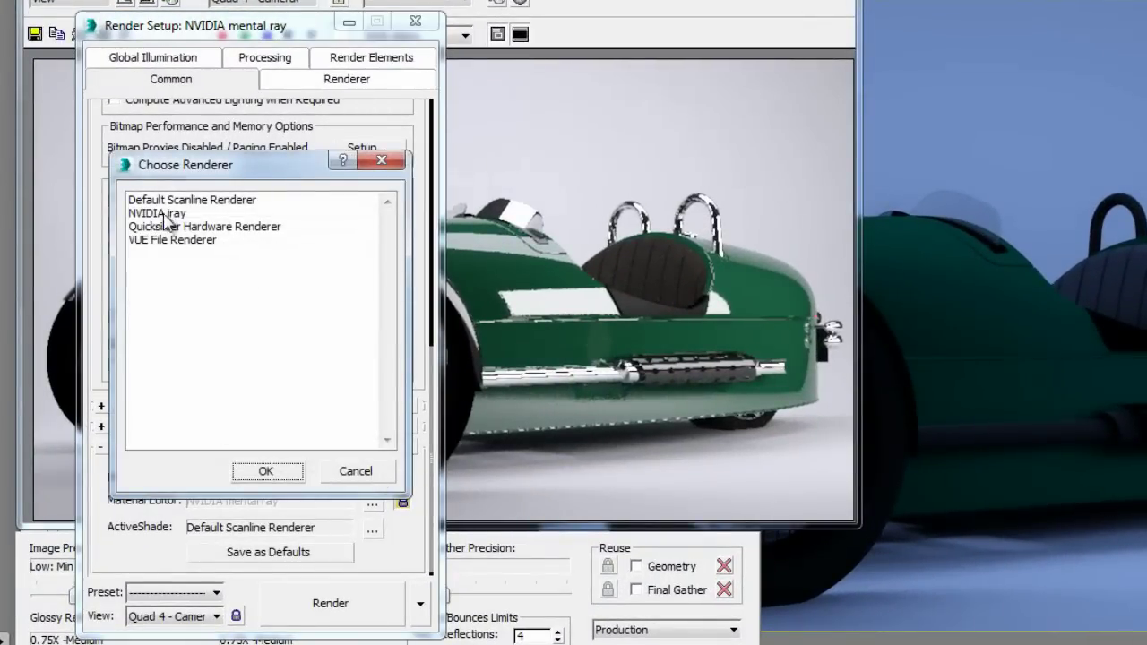
left_click(166, 215)
left_click(266, 470)
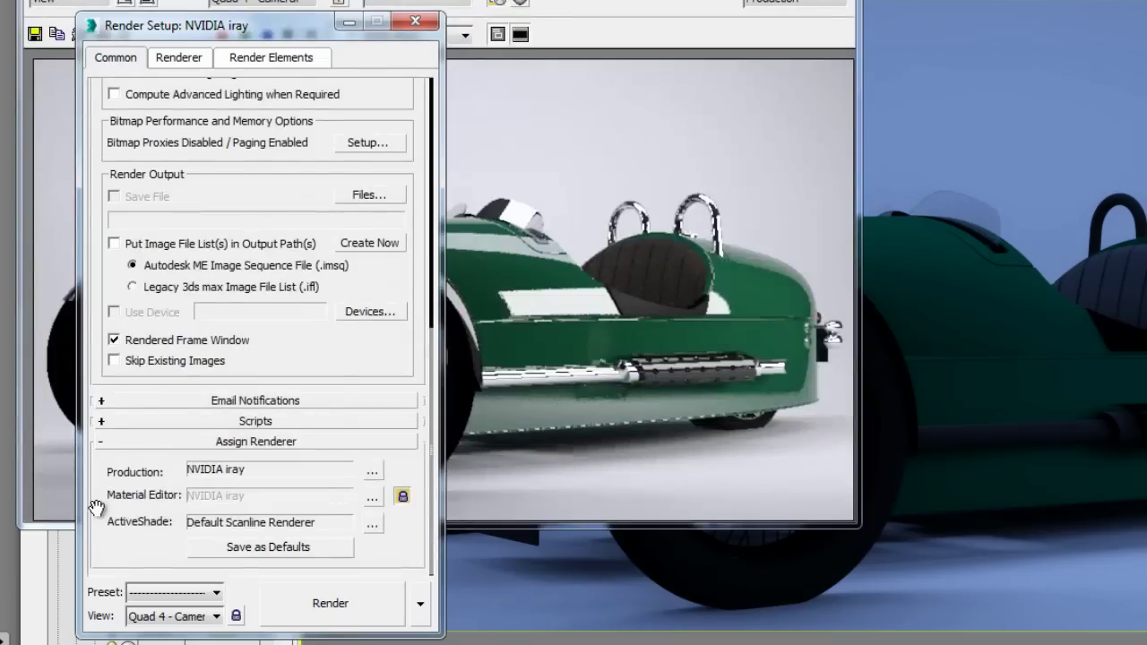
left_click(178, 57)
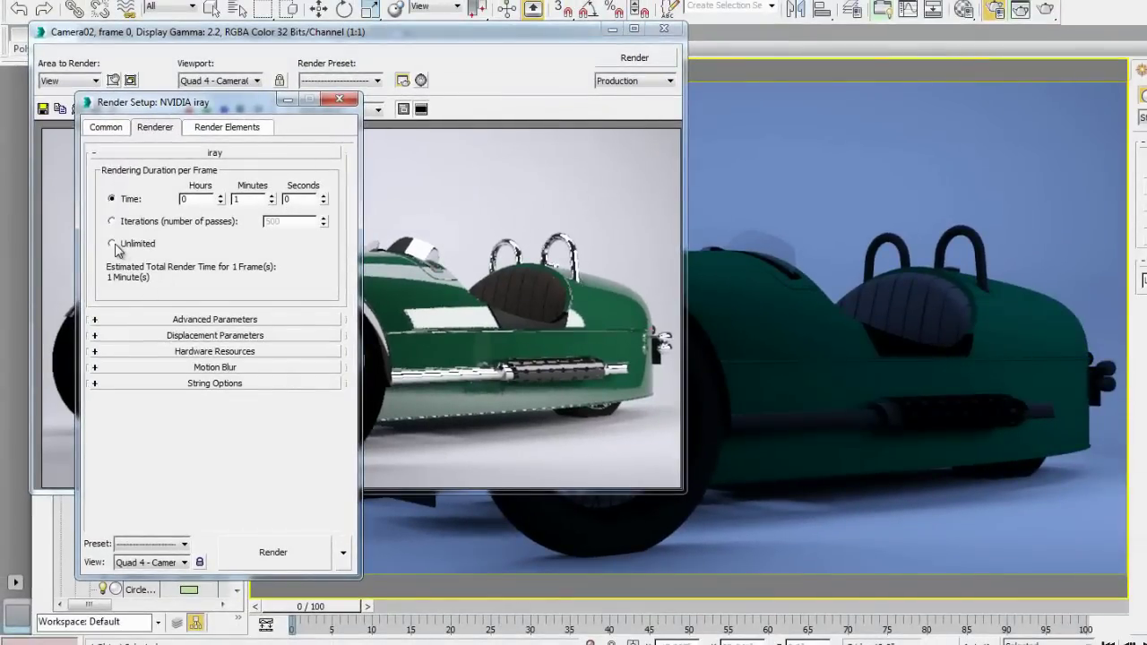
left_click(113, 240)
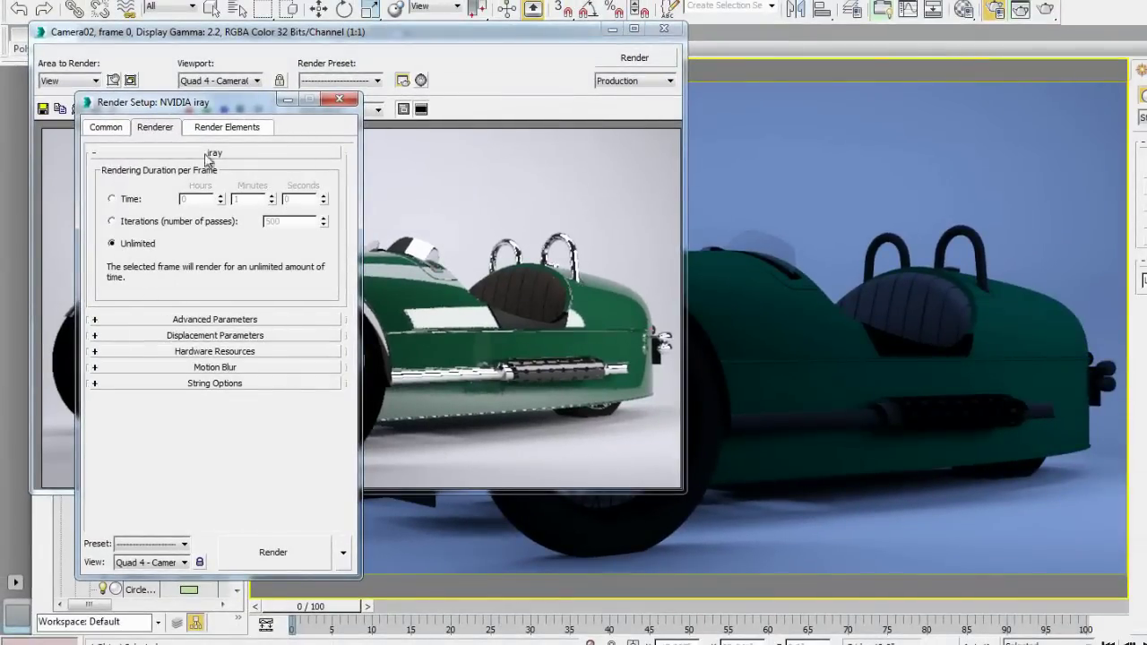
left_click_drag(224, 107, 900, 57)
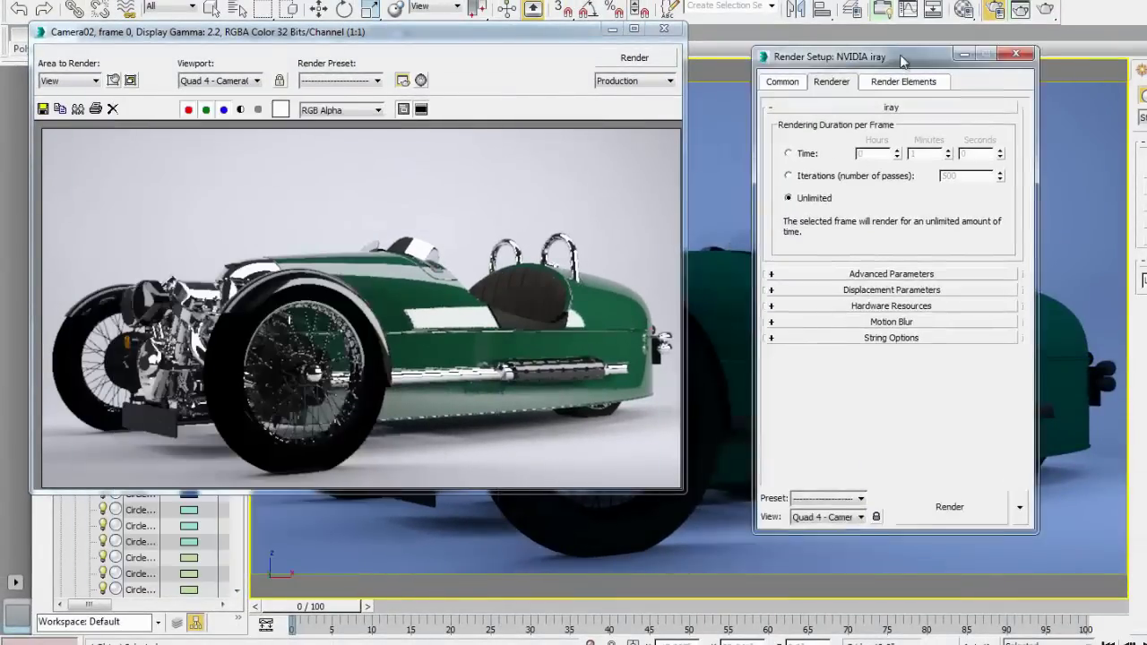
Step: Render the Morgan studio scene with iray, letting it run to about 705 iterations
left_click(951, 504)
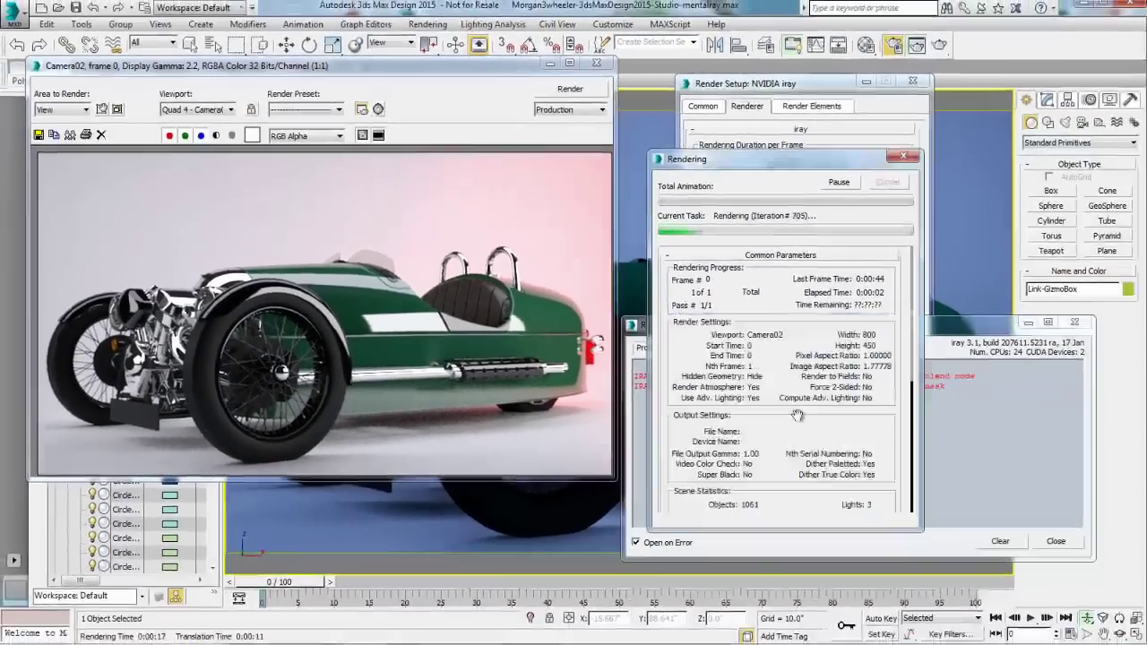
Step: Stop the iray render, close the composite-map error log, and open the Material Editor
key("Escape")
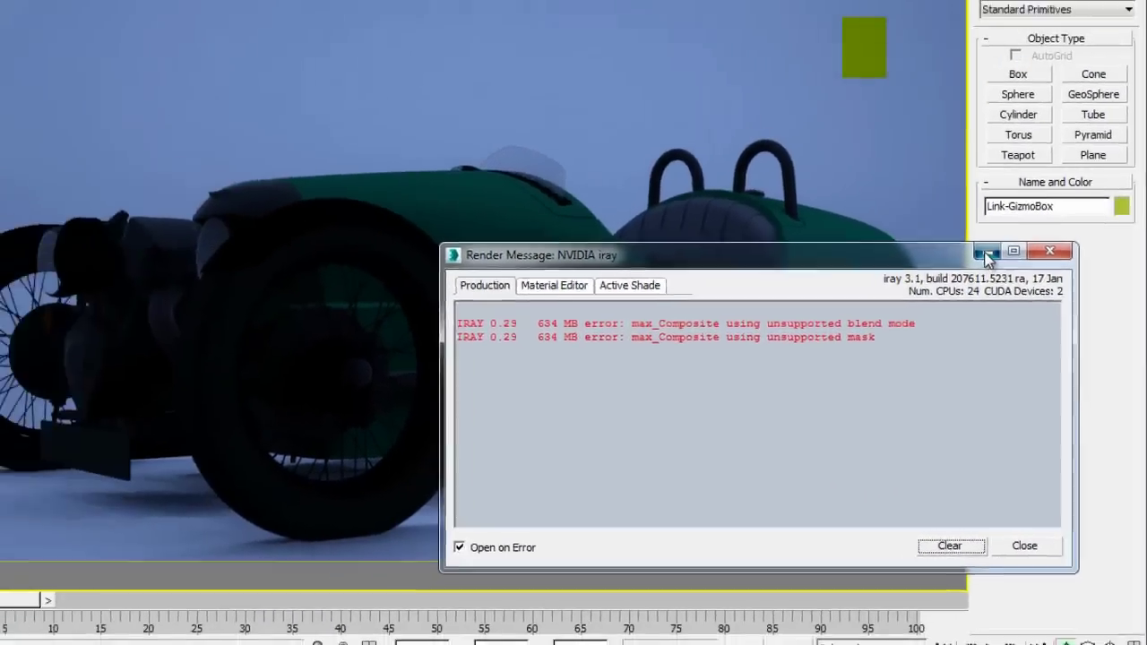
left_click(1018, 161)
left_click(867, 45)
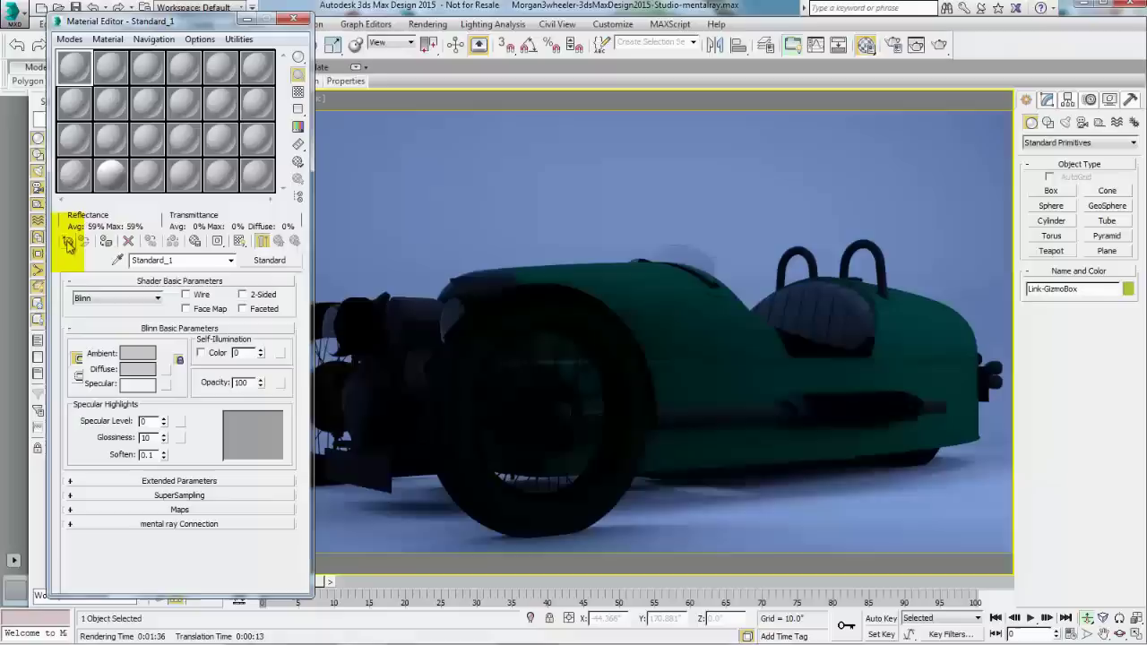
Step: Collapse the browser categories and load 01 - Default and 02 - Default into the first two slots
left_click(270, 260)
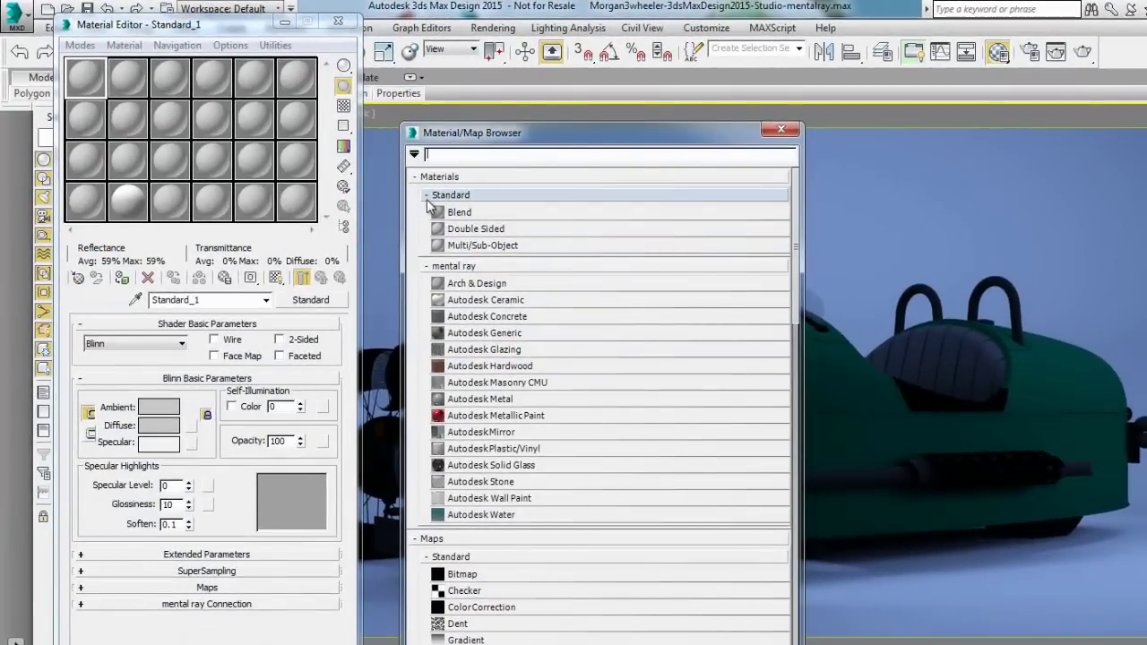
left_click(427, 196)
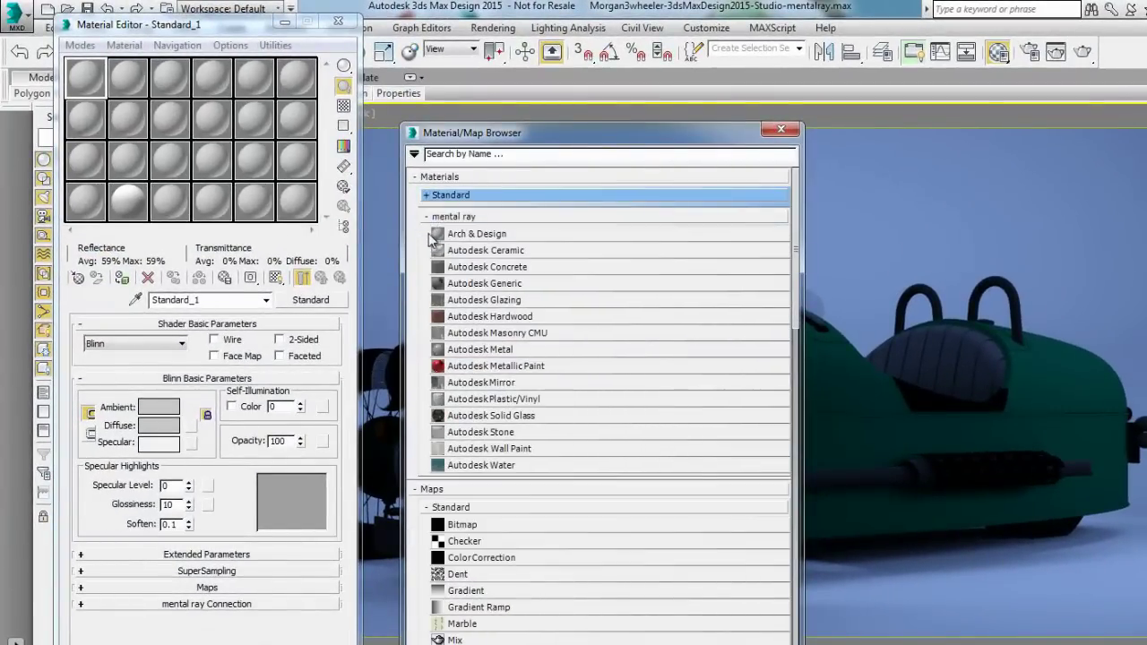
left_click(426, 216)
left_click(423, 242)
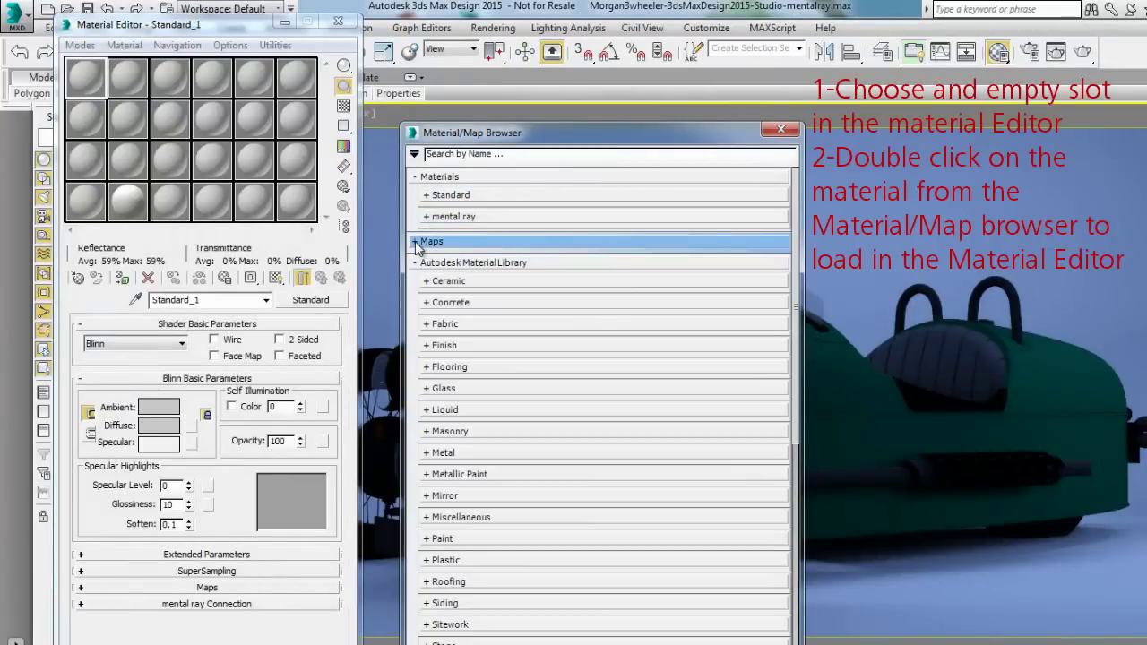
left_click(417, 263)
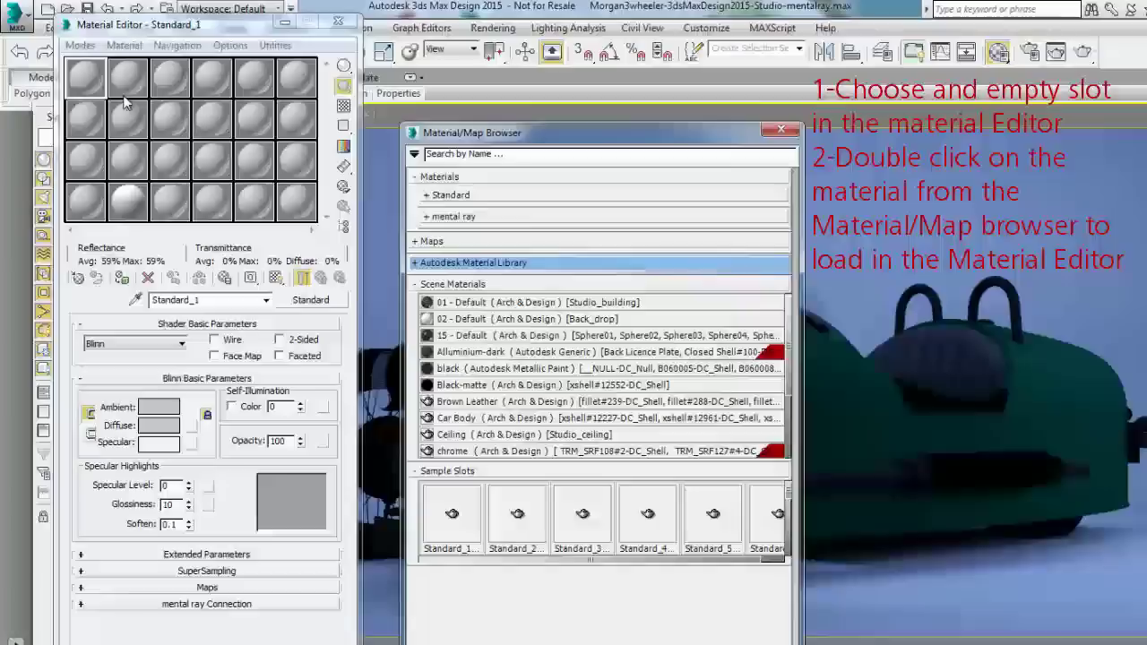
double_click(452, 304)
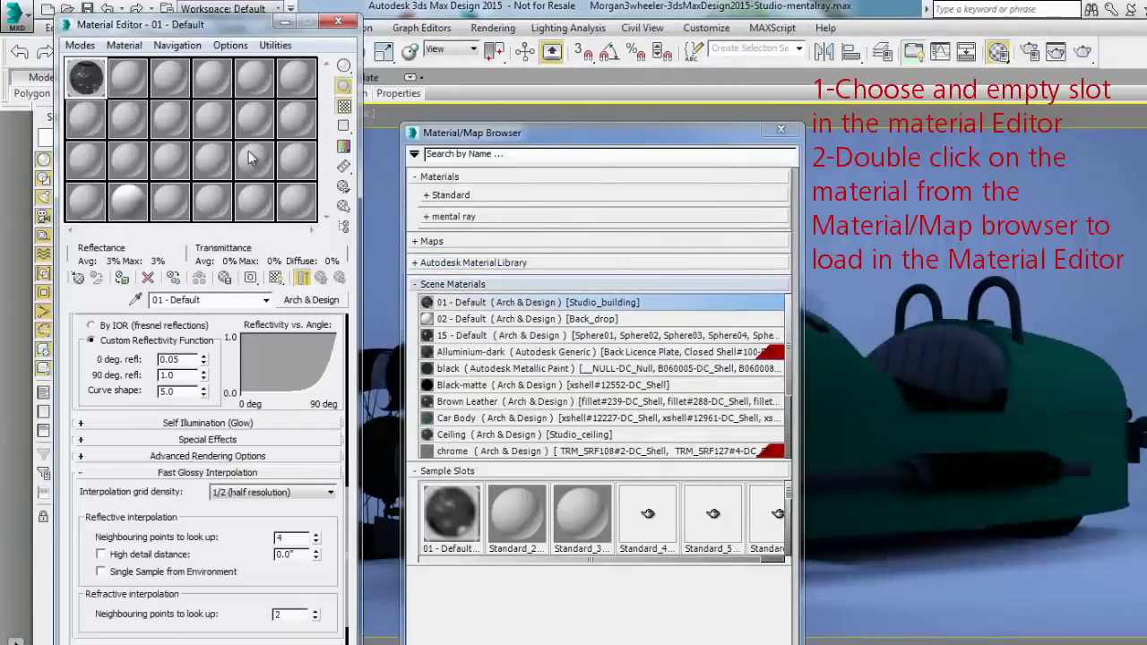
left_click(128, 78)
double_click(461, 319)
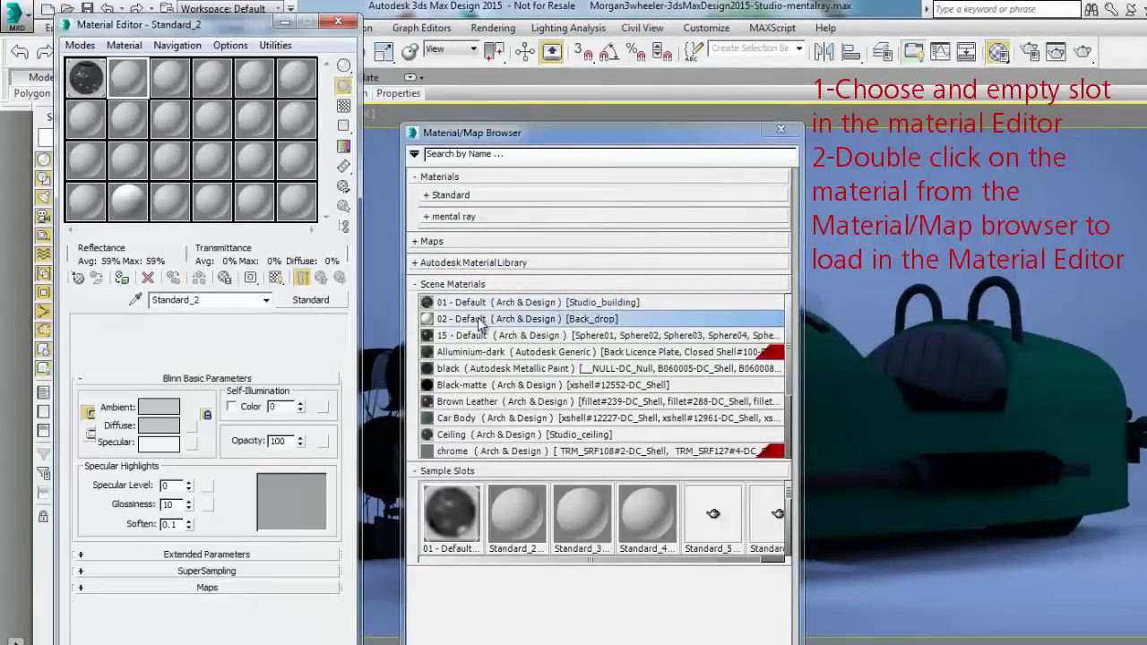
Step: Load the Grungy_Floor and Ceiling scene materials into the third and fourth slots
left_click(170, 79)
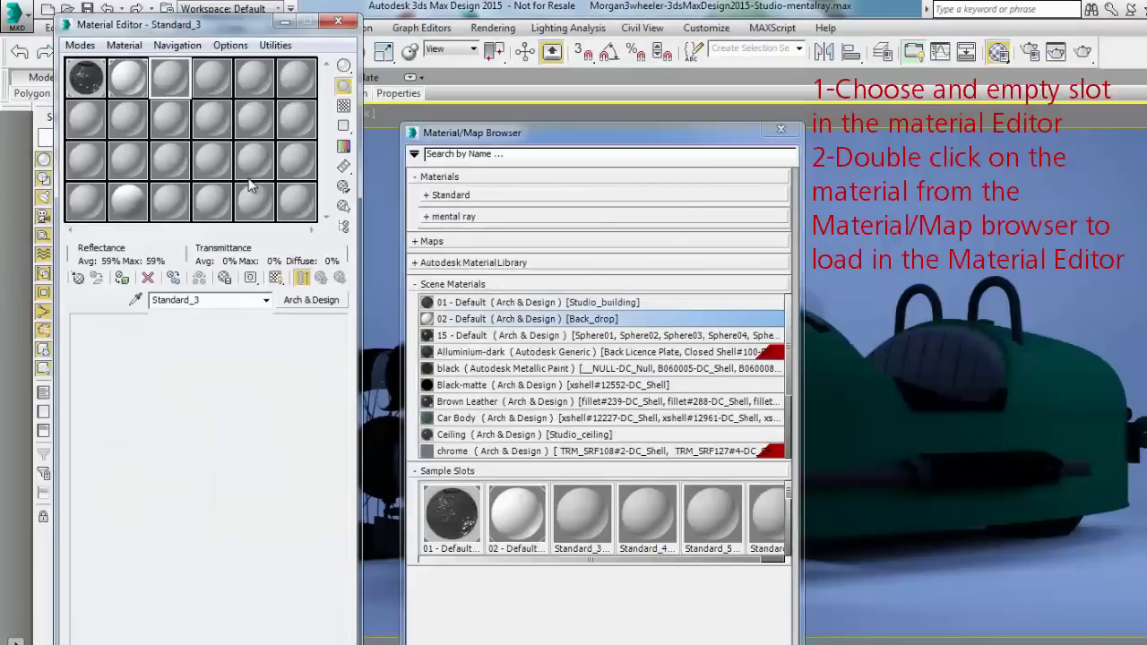
left_click_drag(792, 355, 791, 415)
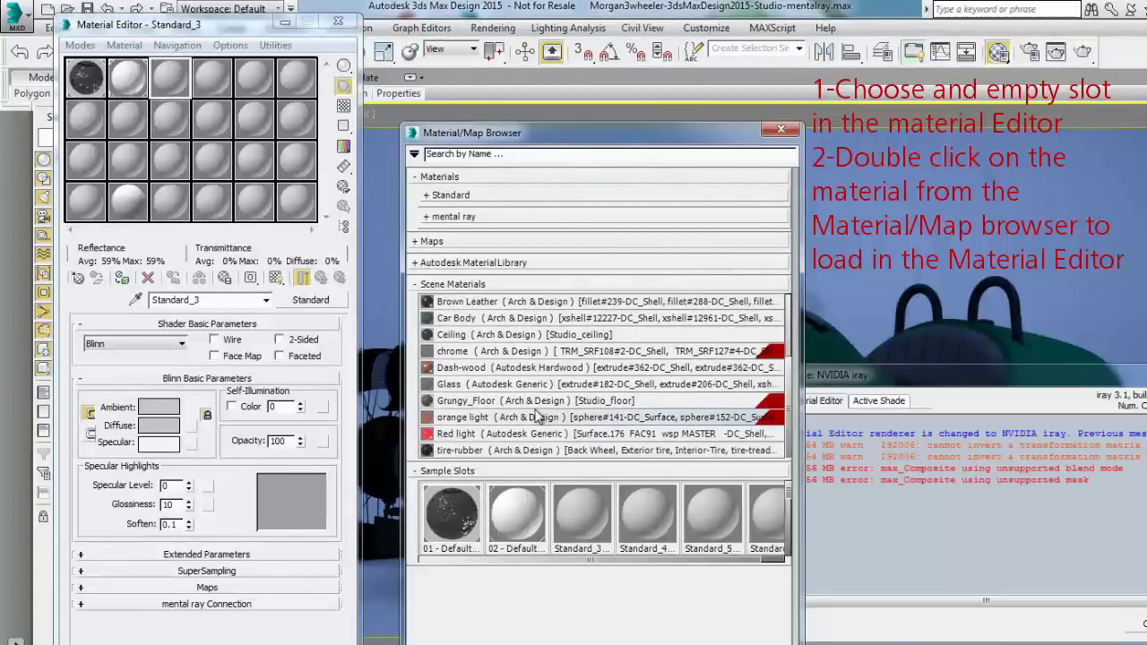
left_click(492, 401)
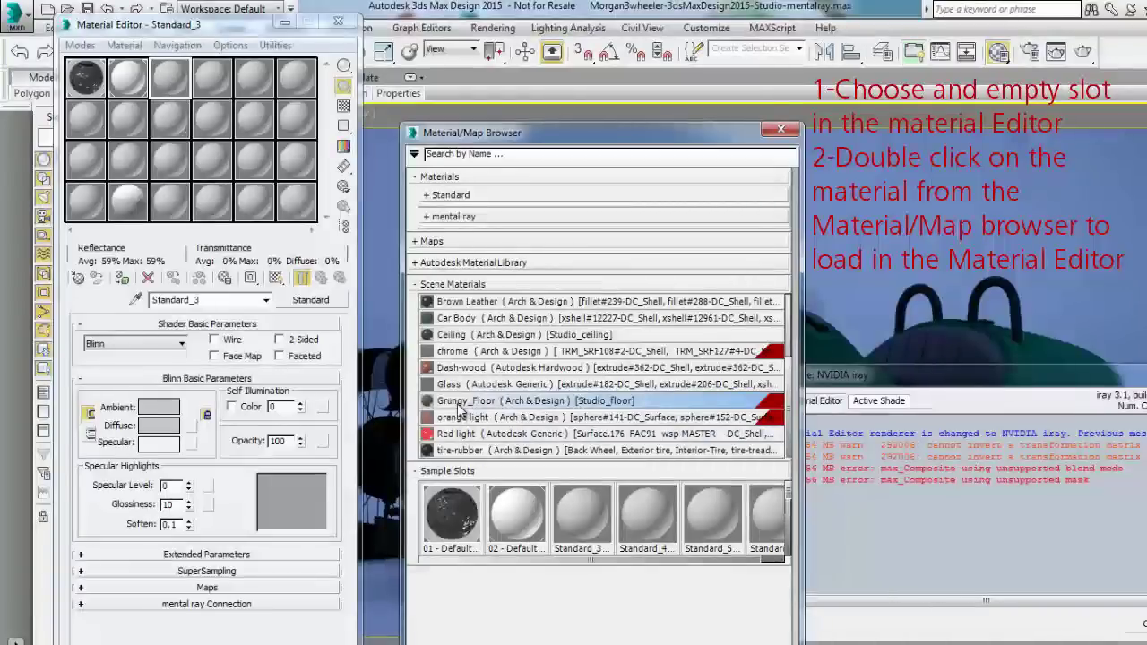
double_click(462, 401)
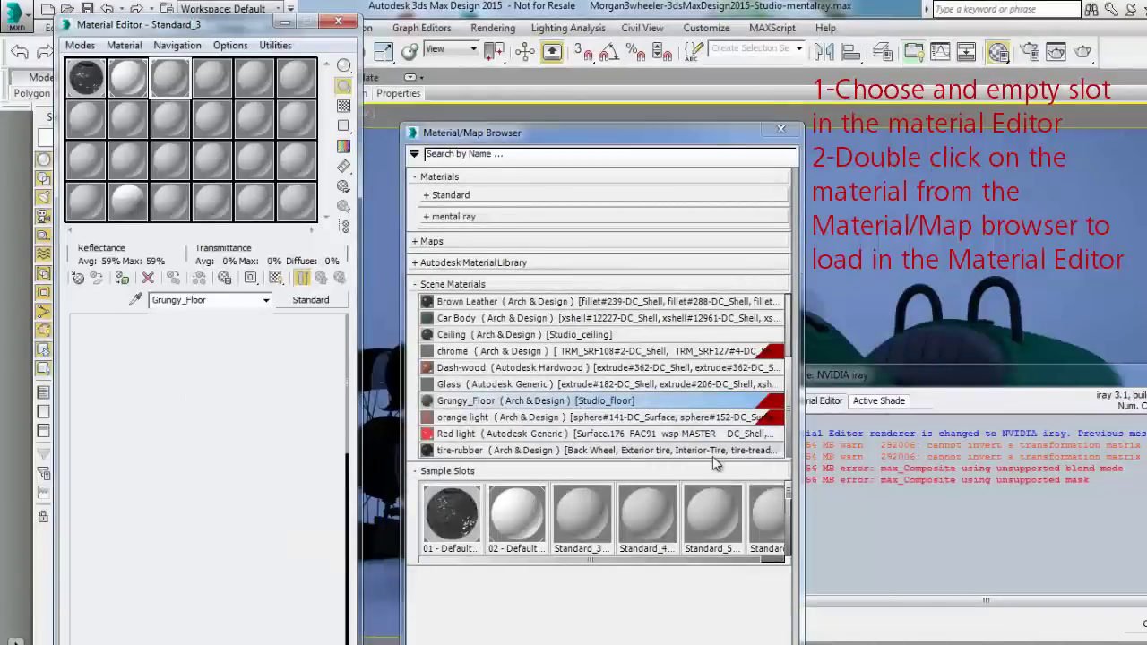
left_click(462, 335)
left_click(218, 93)
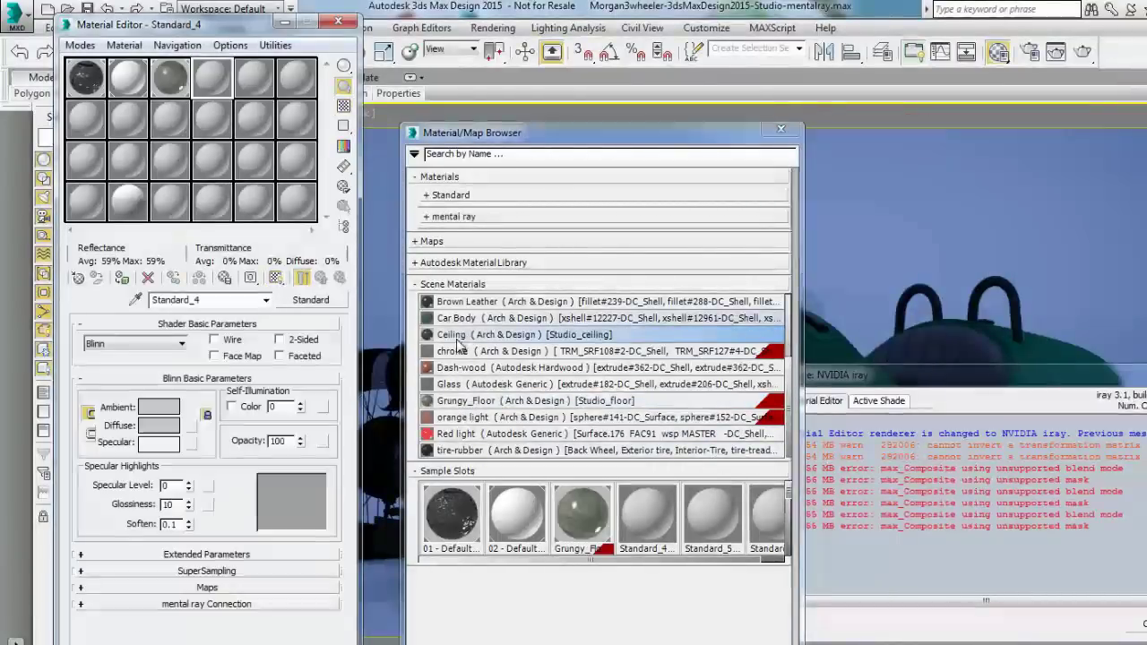
double_click(459, 336)
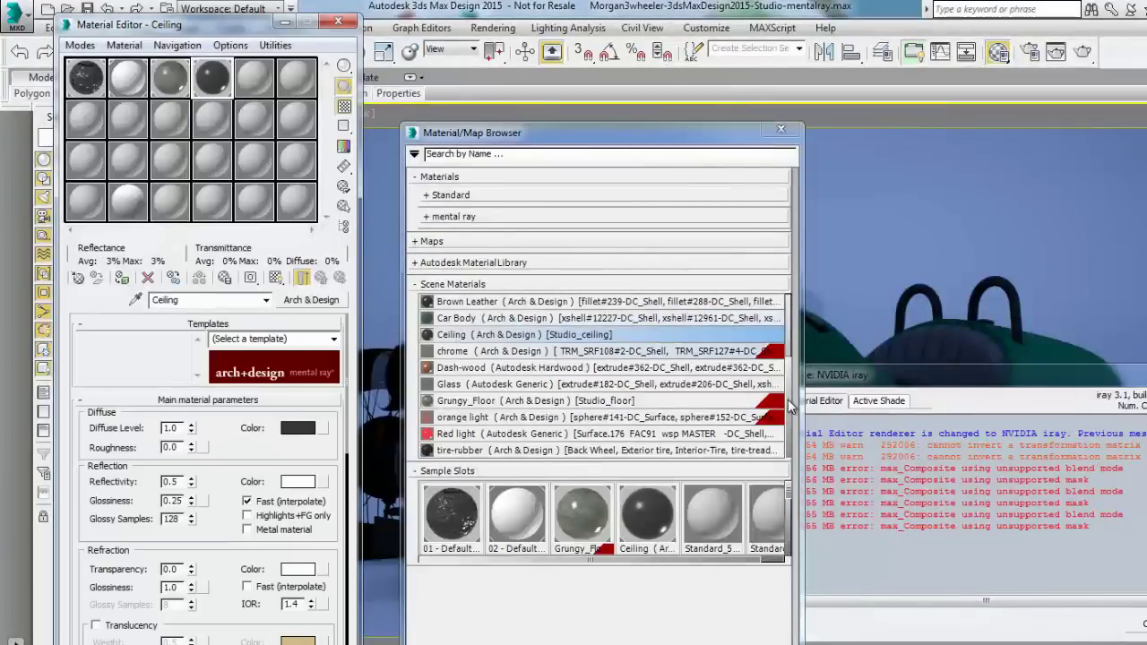
left_click_drag(788, 408, 797, 341)
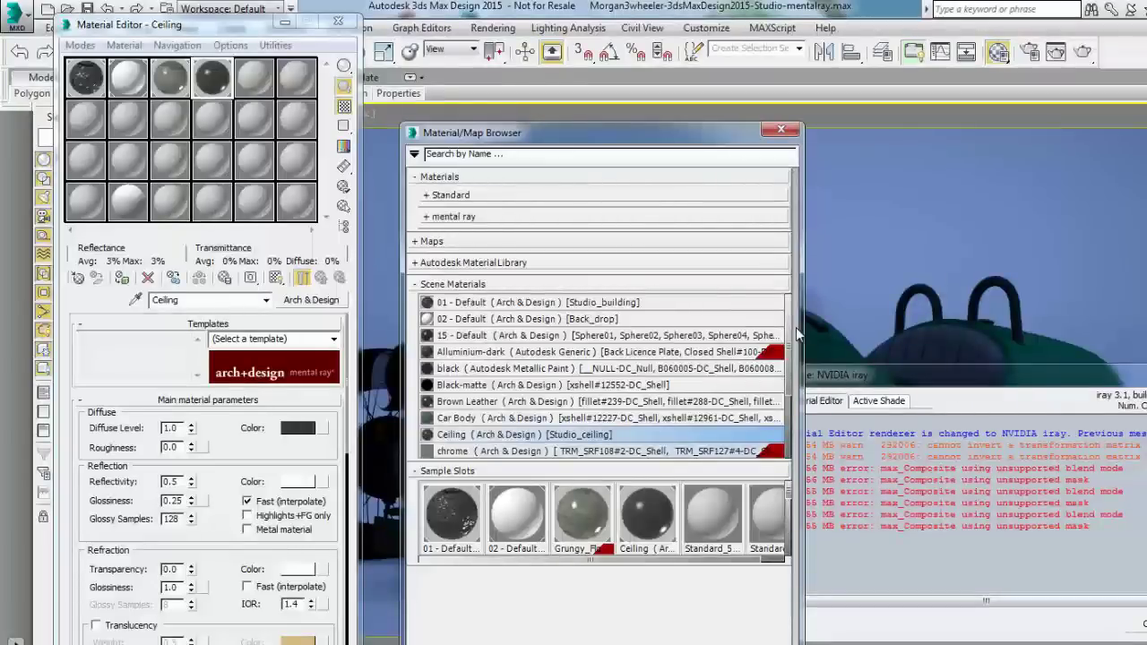
Step: Close the browser, look through 01 - Default's rollouts, then bring up 02 - Default's settings
left_click(782, 132)
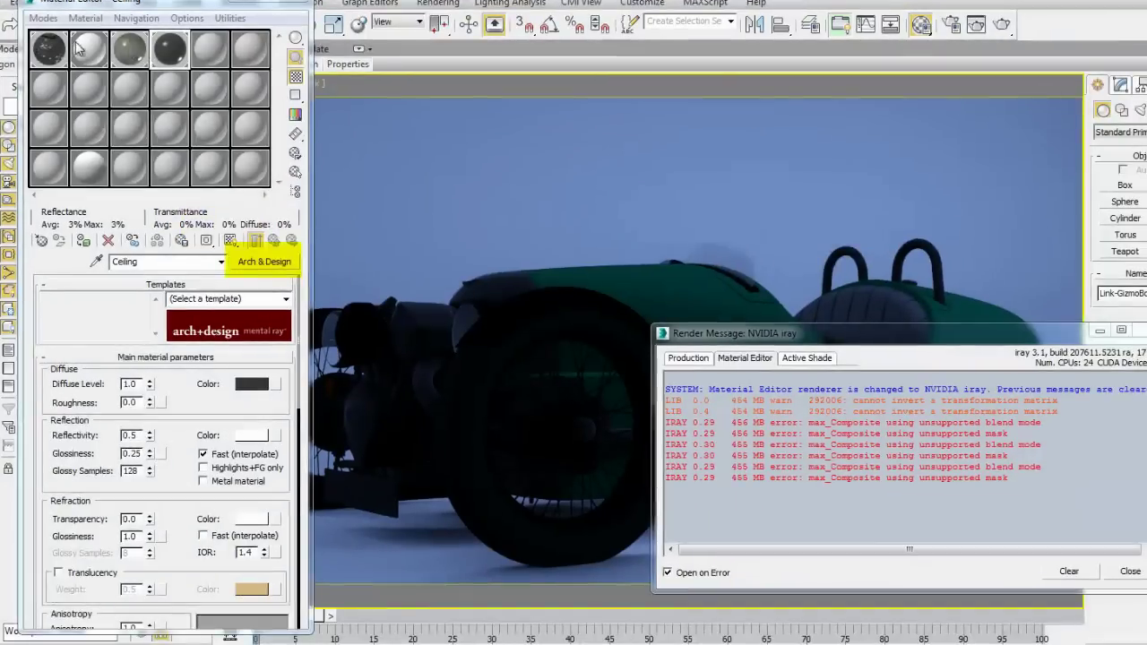
left_click(52, 53)
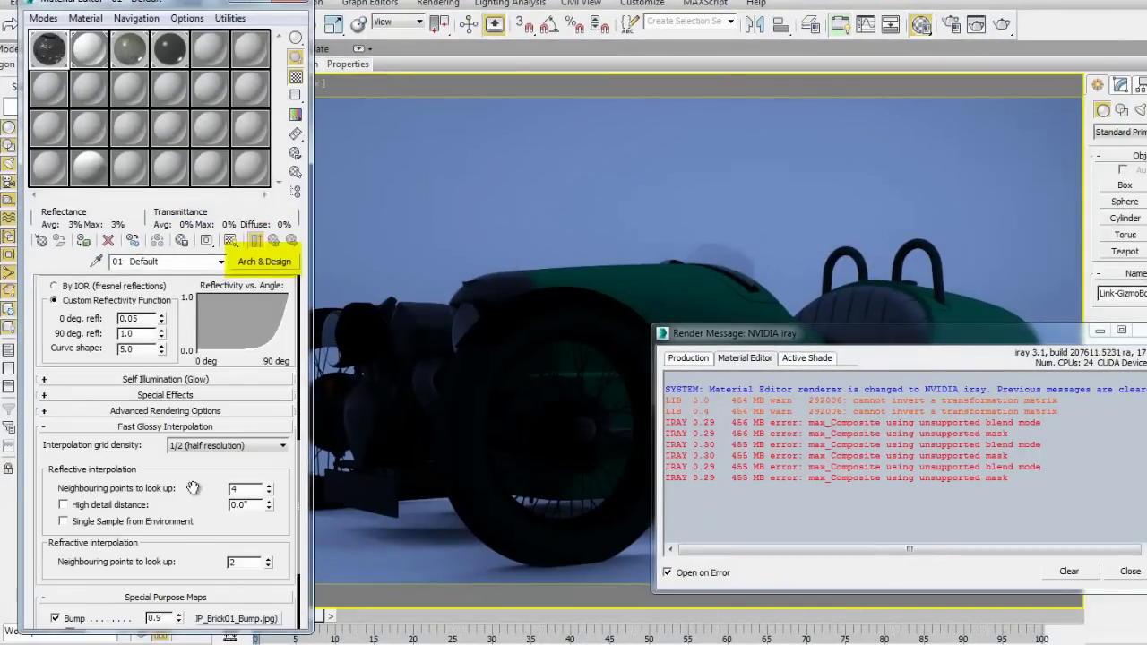
scroll(210, 517, "up", 5)
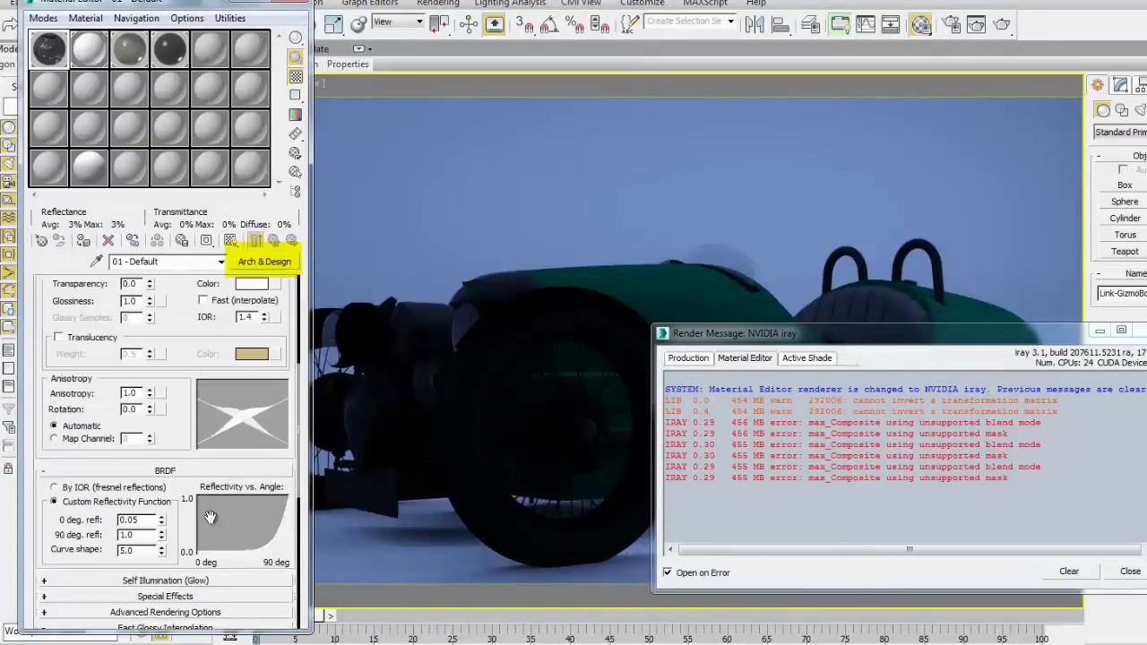
scroll(209, 517, "up", 5)
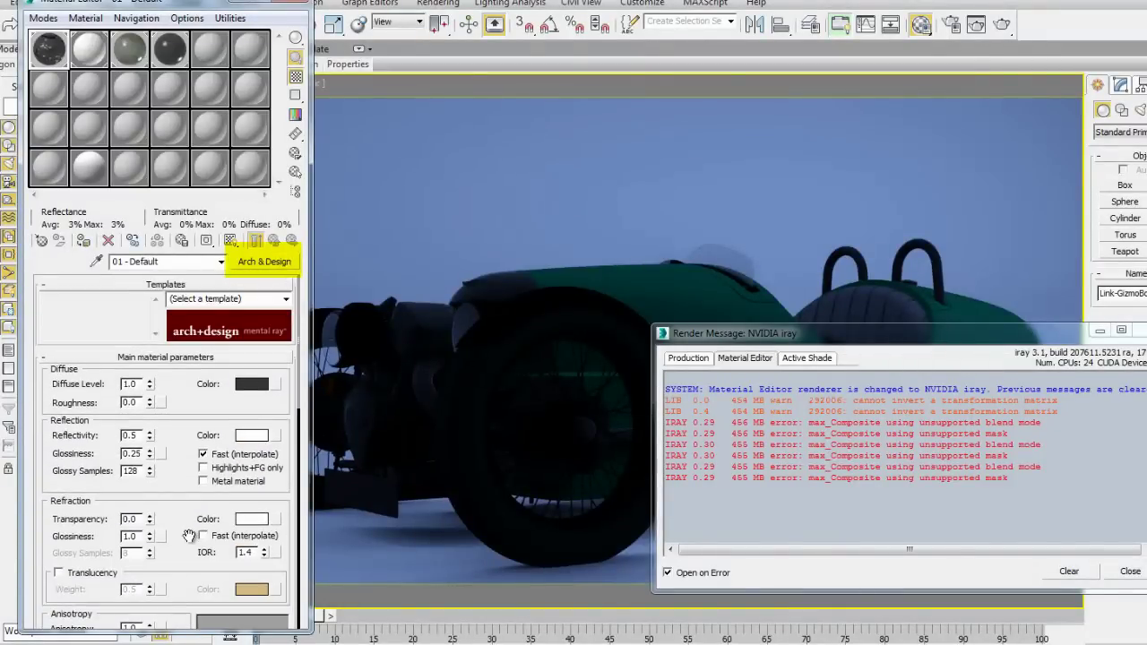
left_click_drag(189, 536, 210, 51)
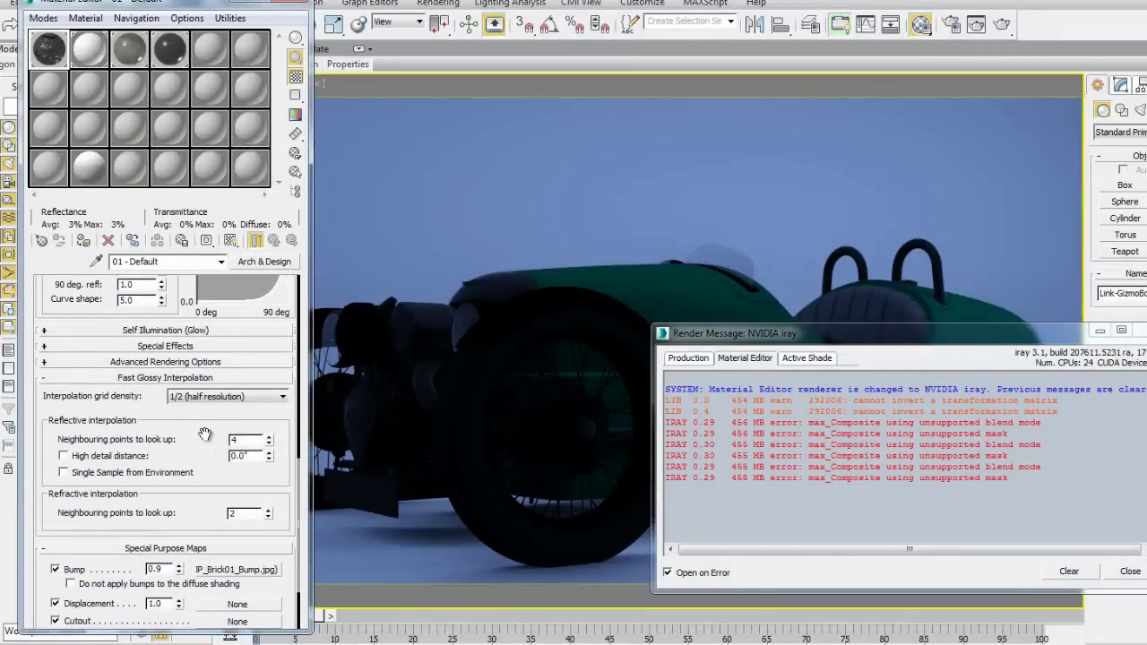
scroll(208, 459, "down", 3)
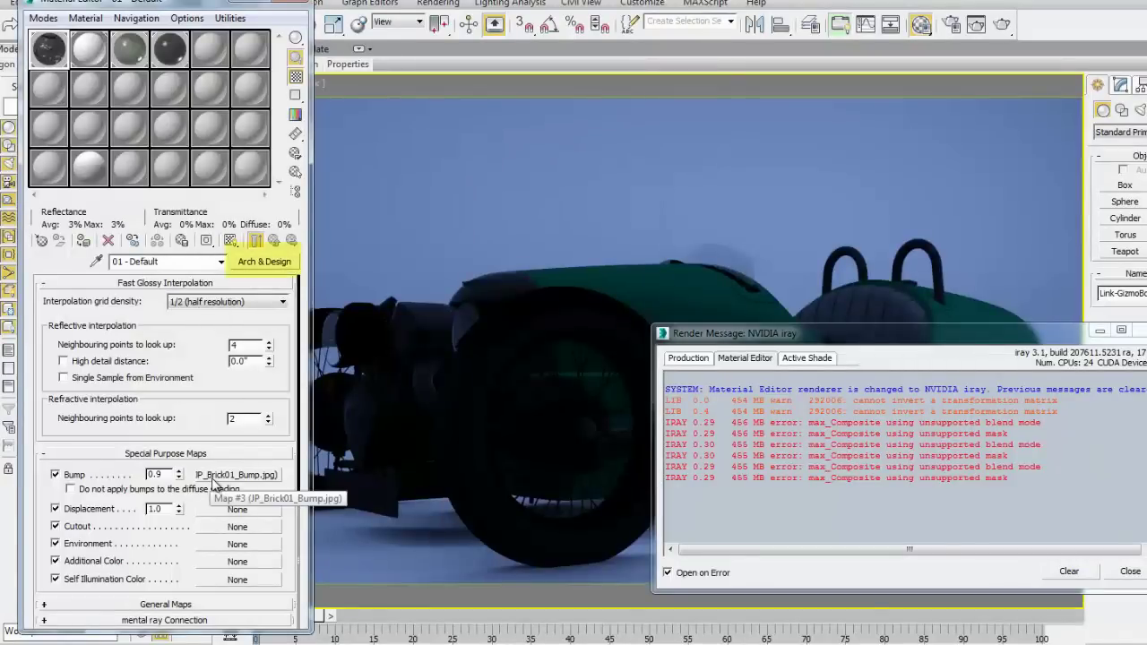
left_click(94, 52)
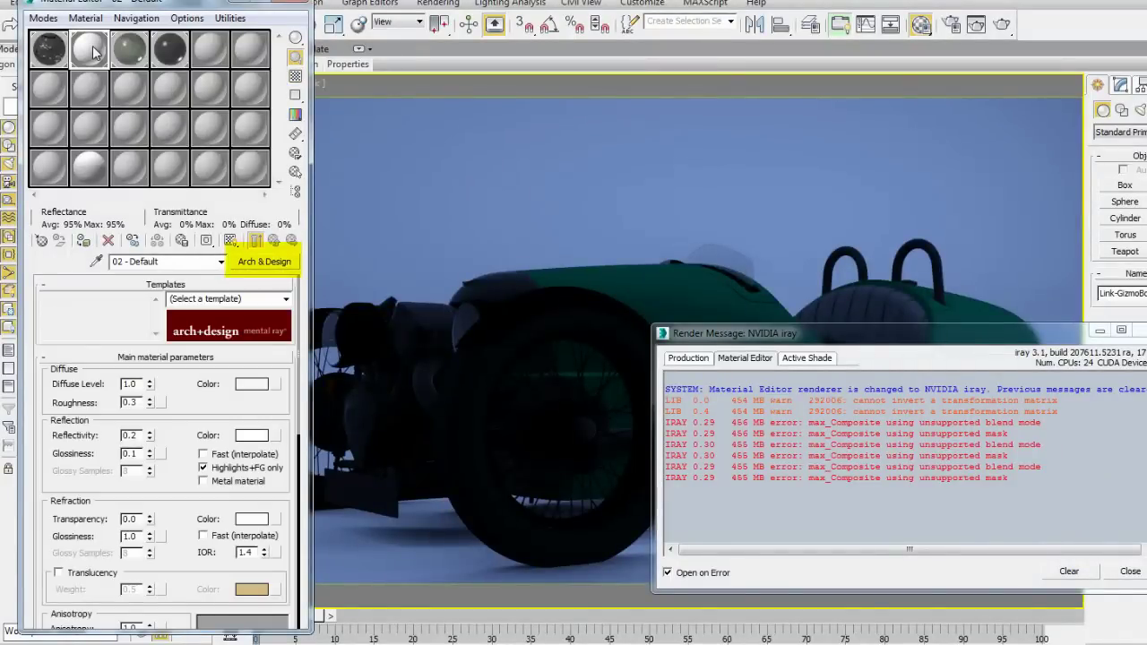
scroll(187, 556, "down", 8)
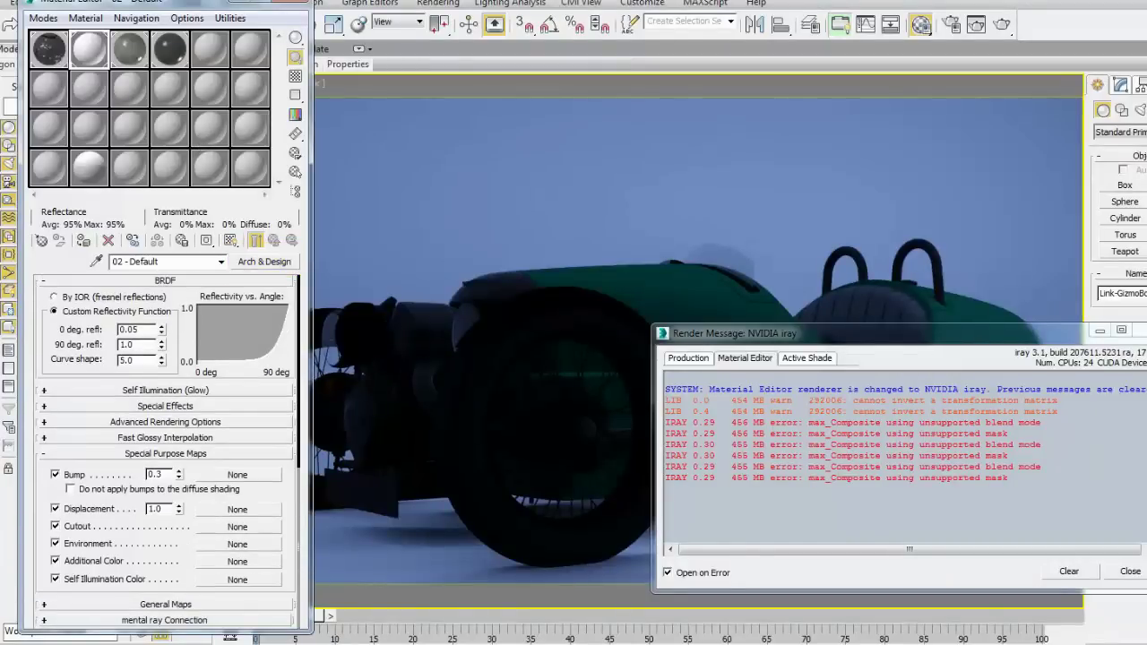
scroll(166, 447, "up", 10)
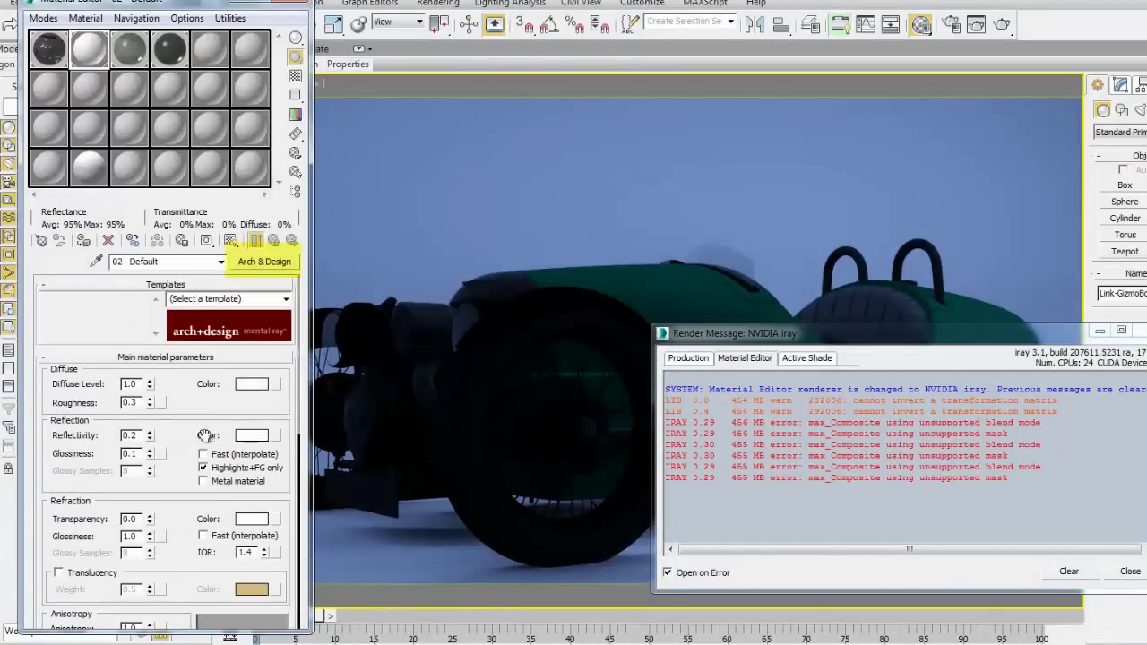
Step: Inspect the Grungy_Floor material and its Composite diffuse map
left_click(133, 52)
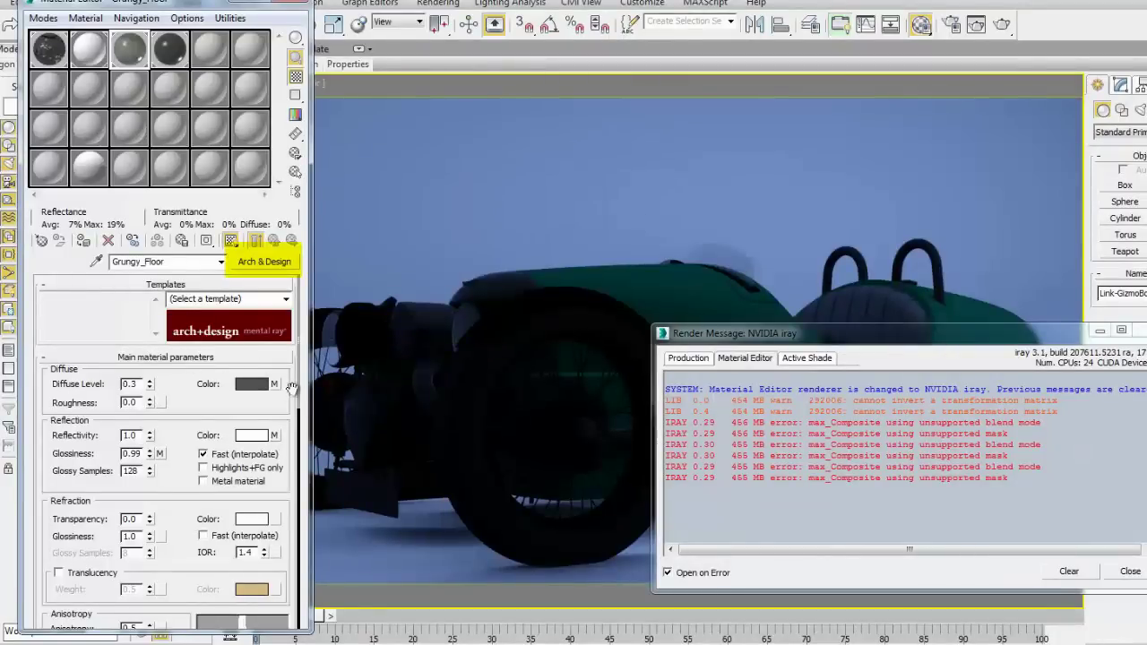
left_click(275, 384)
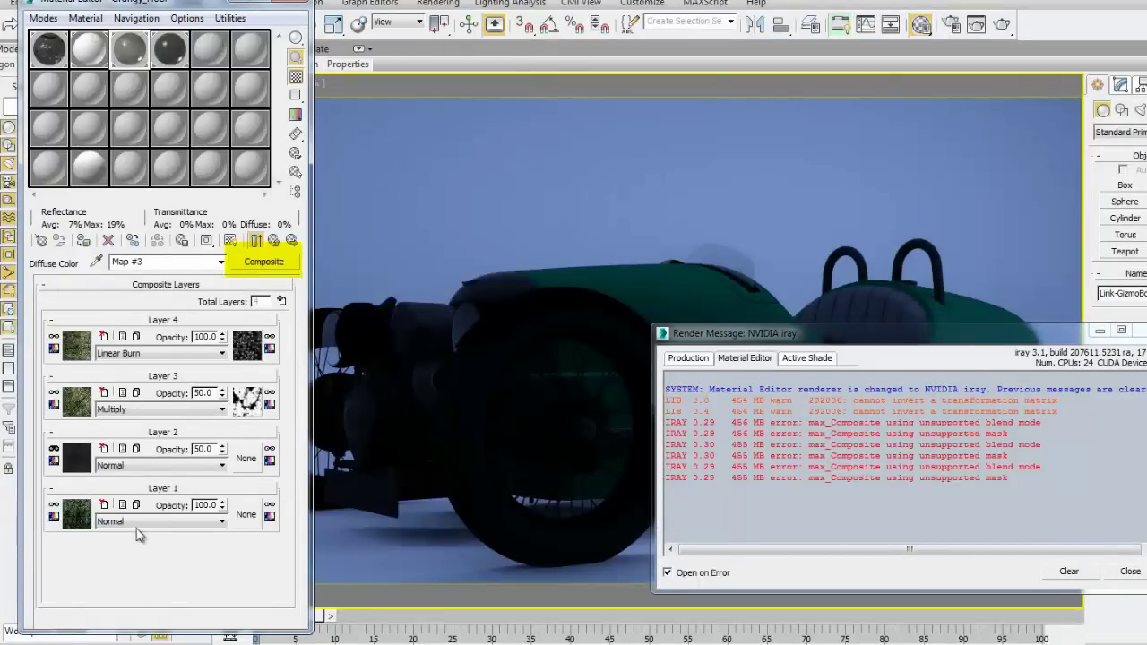
left_click(274, 242)
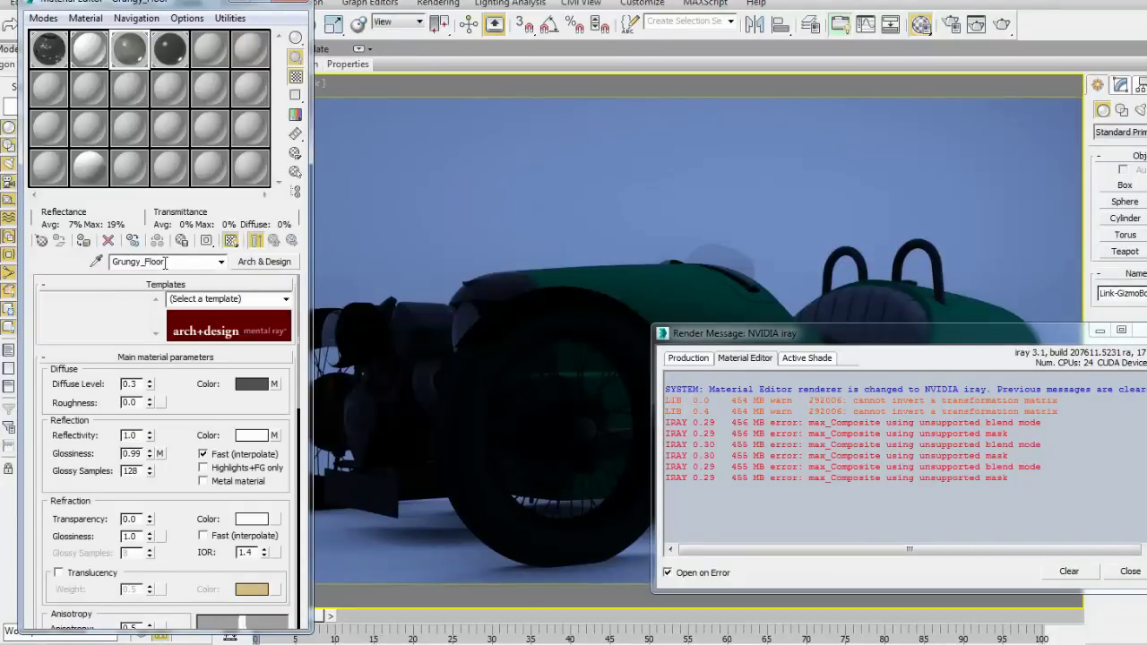
left_click_drag(165, 262, 80, 262)
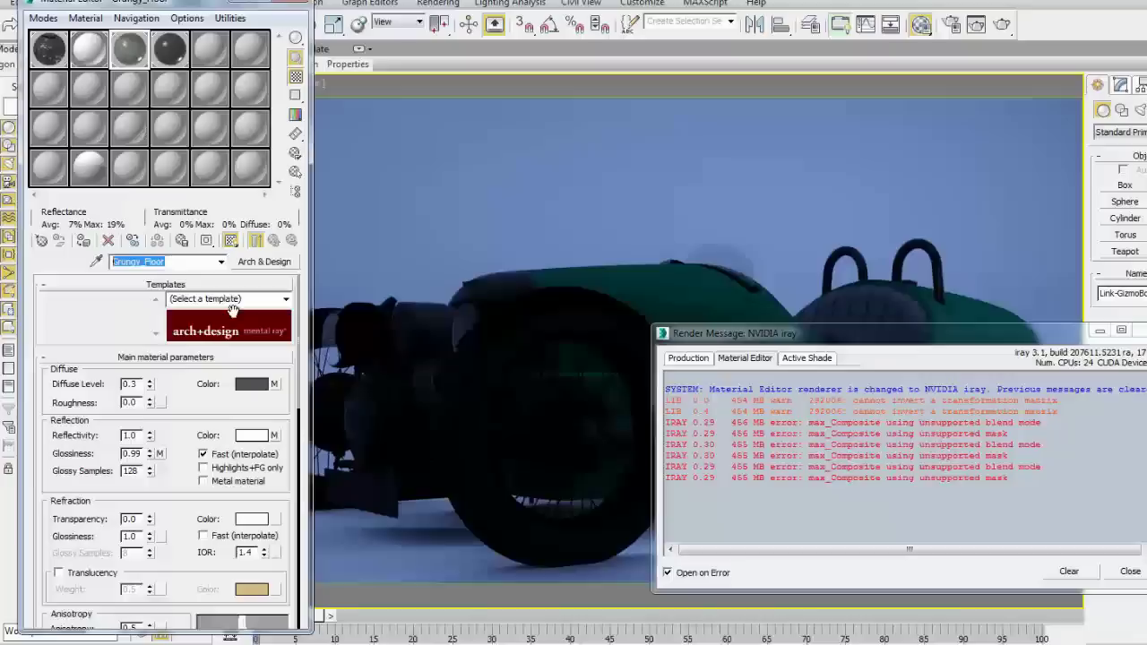
Step: Replace Grungy_Floor with a new Arch & Design material using the Polished Concrete template
left_click(270, 263)
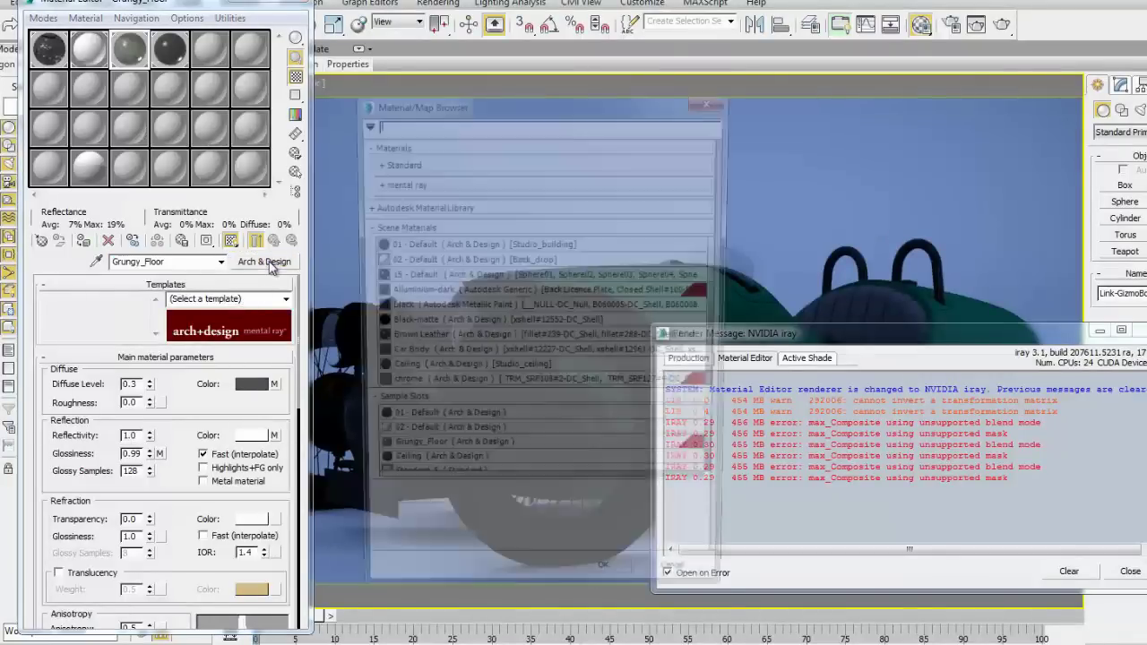
left_click(412, 183)
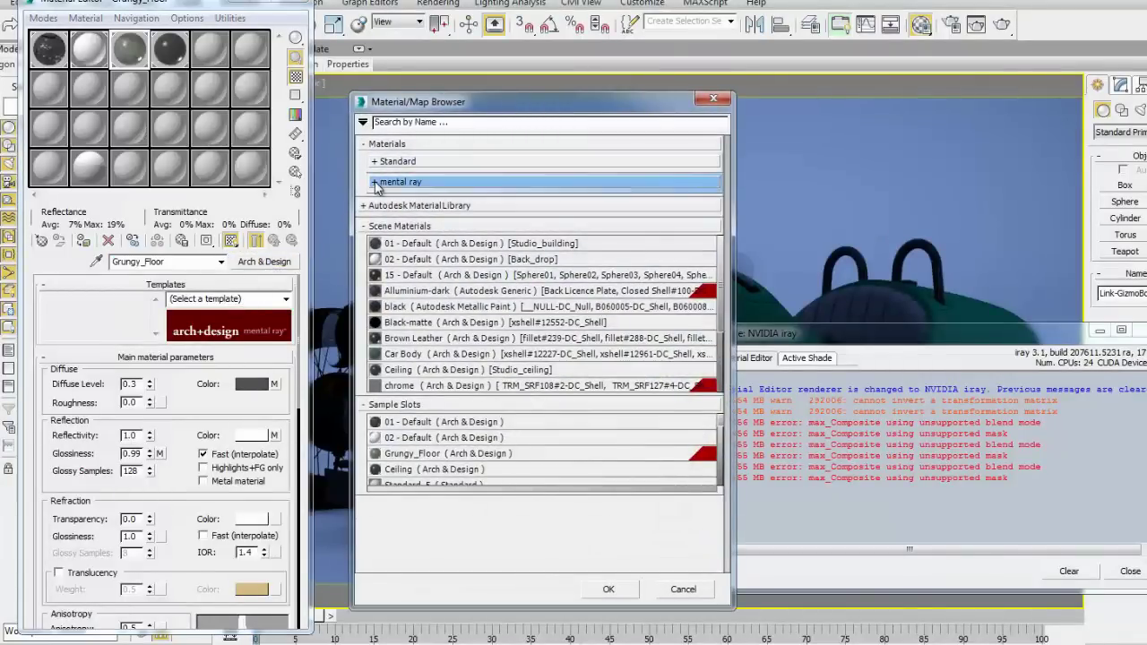
left_click(608, 592)
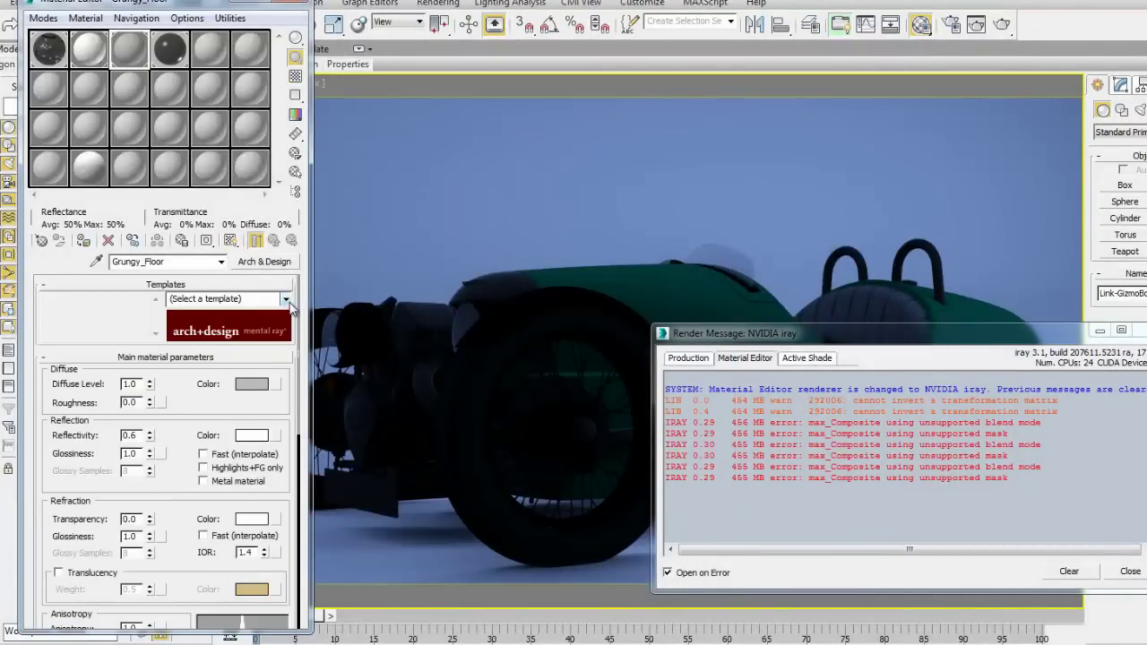
left_click(286, 299)
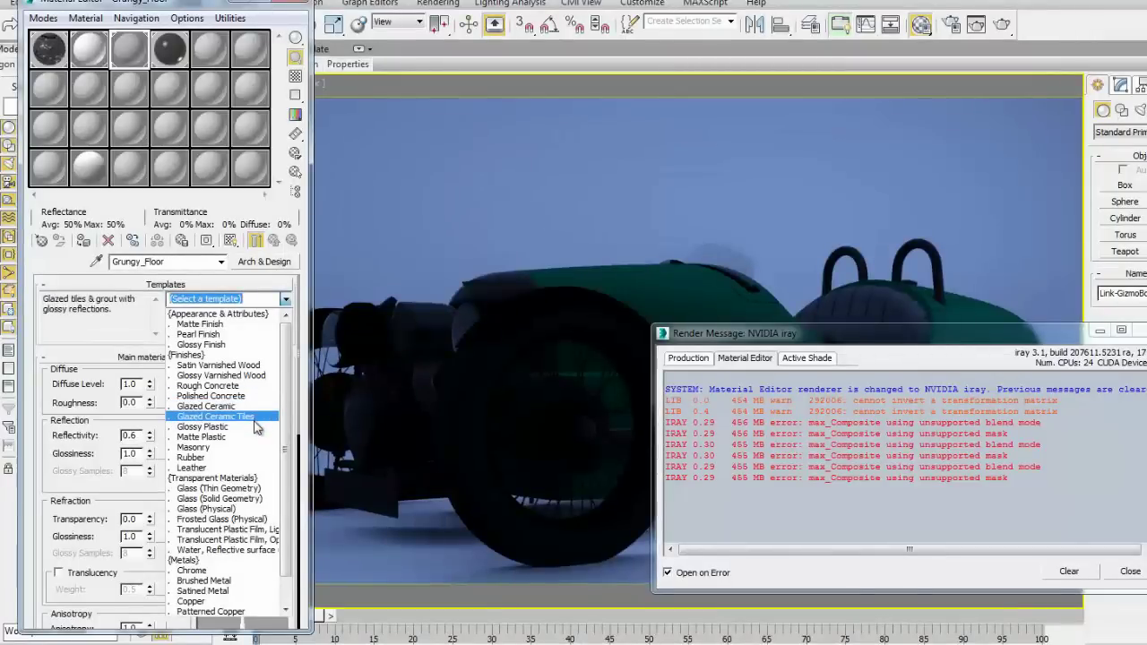
left_click(241, 396)
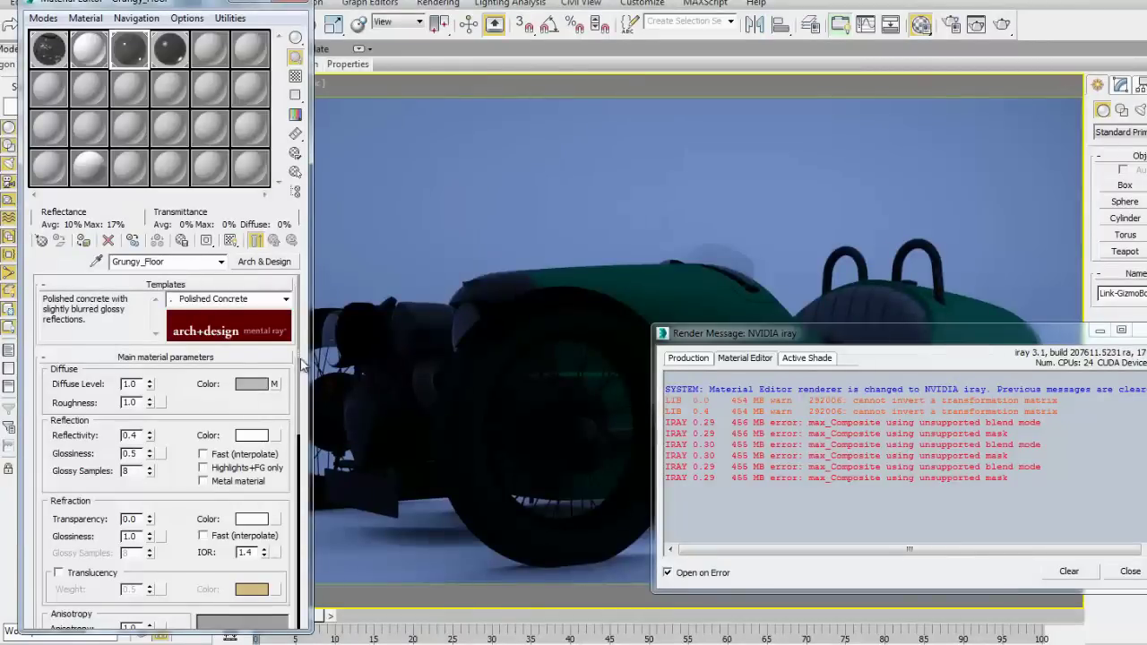
left_click_drag(299, 362, 299, 576)
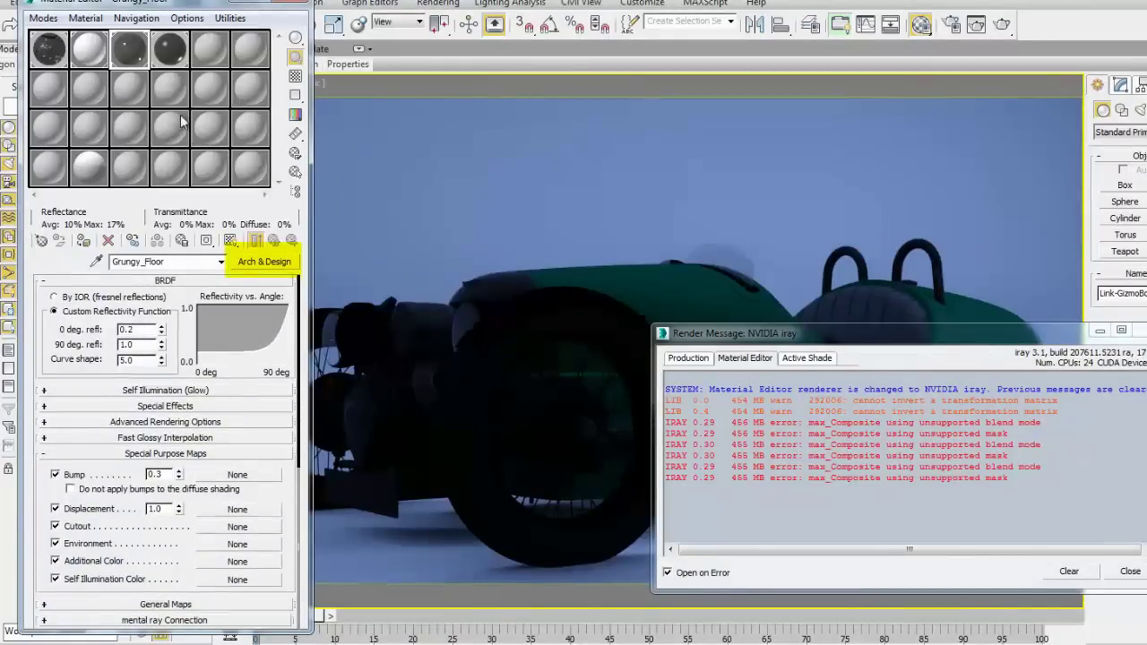
Step: Check the Ceiling material, then render the Camera02 view with the revised floor
left_click(171, 49)
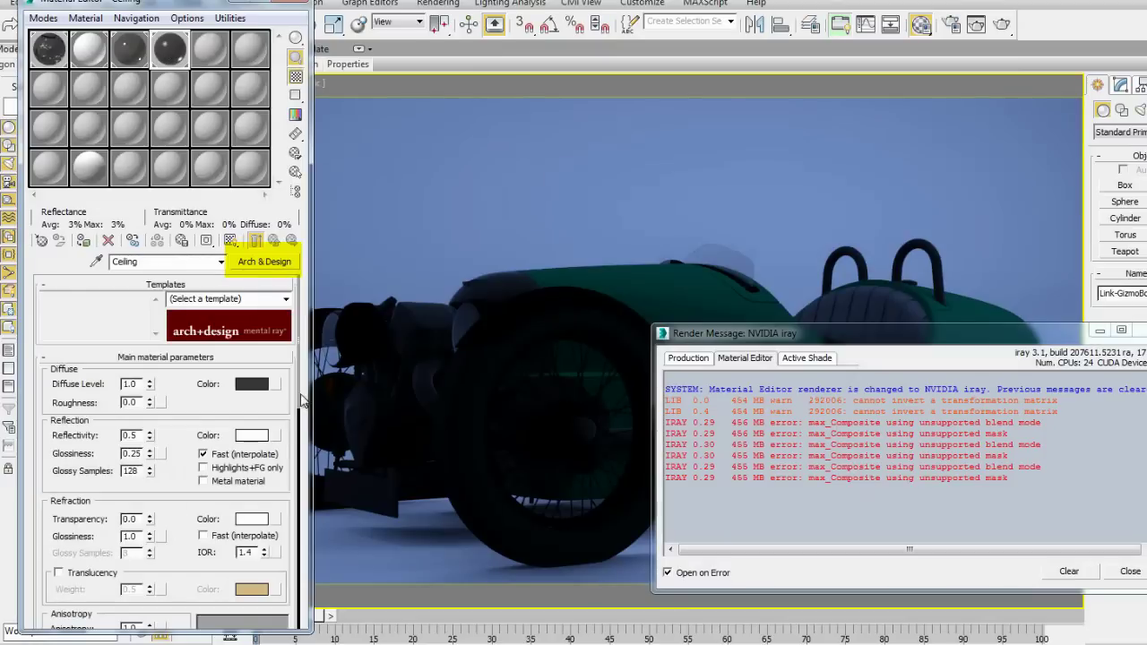
left_click_drag(299, 380, 326, 160)
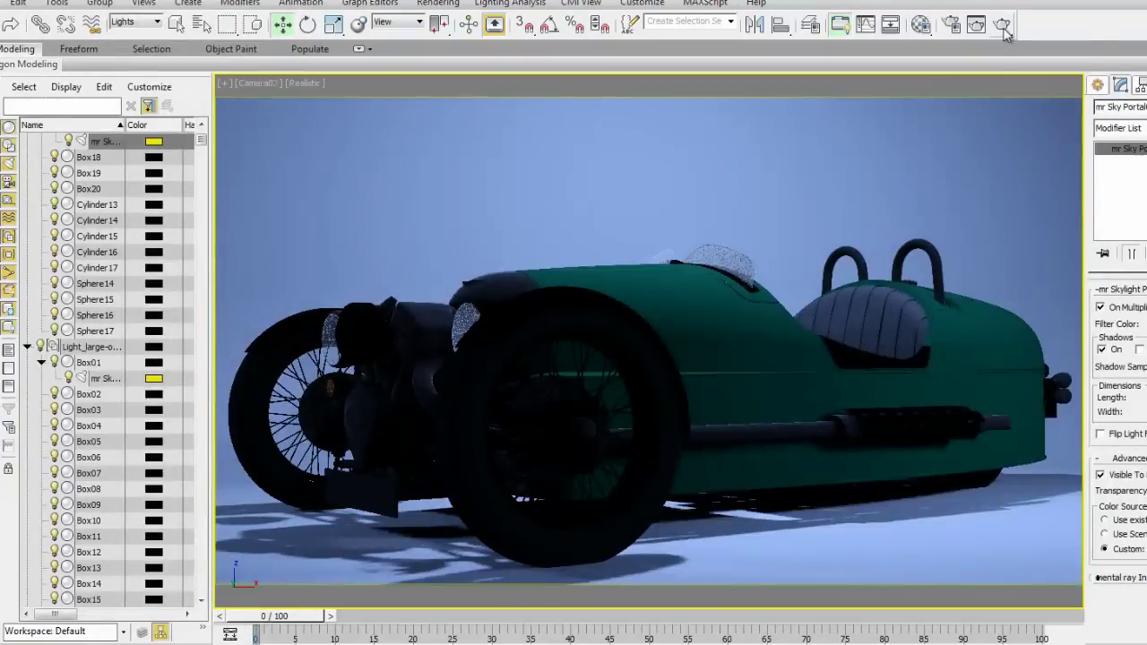
left_click(1001, 24)
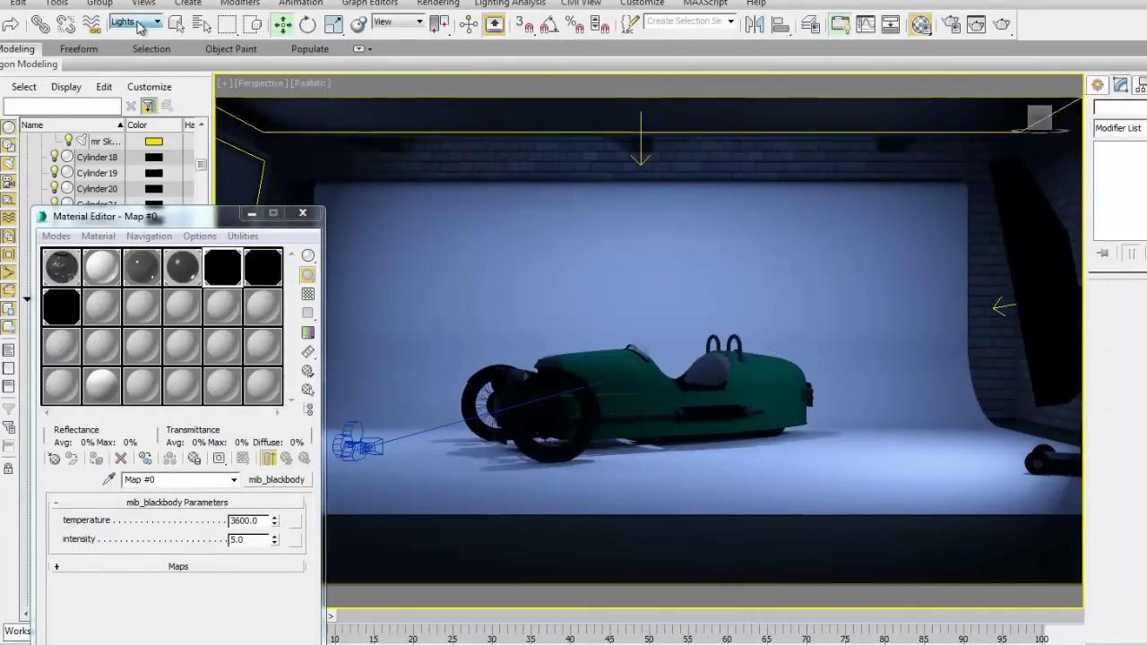
Step: Set the selection filter to All, select the Back Lights and zoom in on them
left_click(139, 22)
left_click(126, 34)
left_click(812, 394)
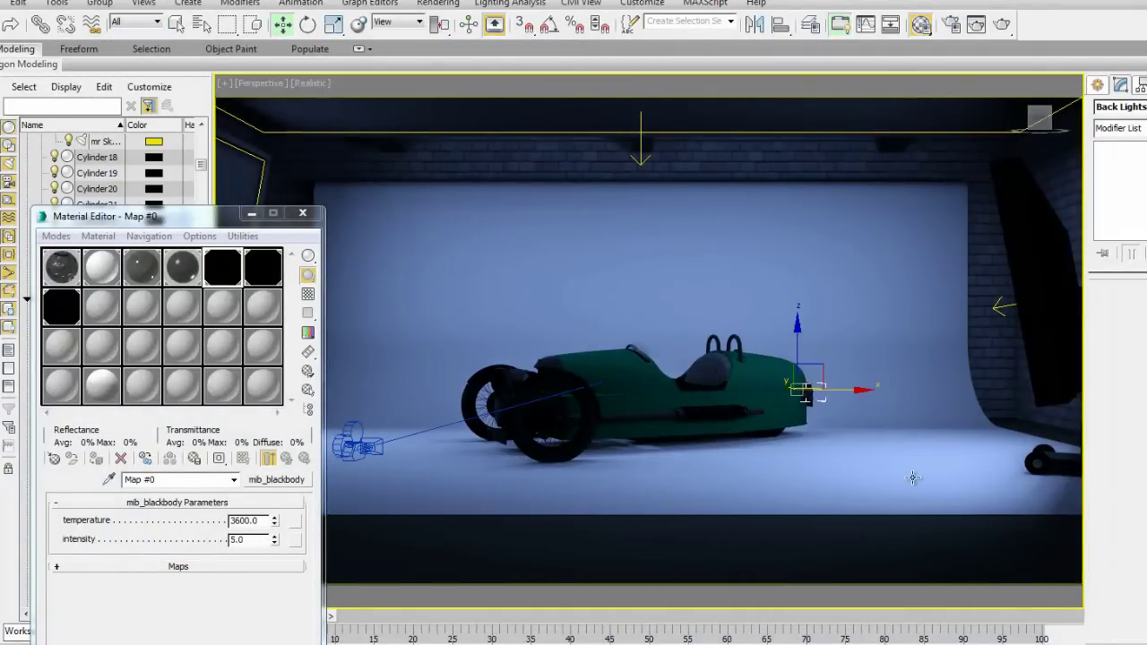
key("z")
middle_click_drag(805, 394, 589, 415, "alt")
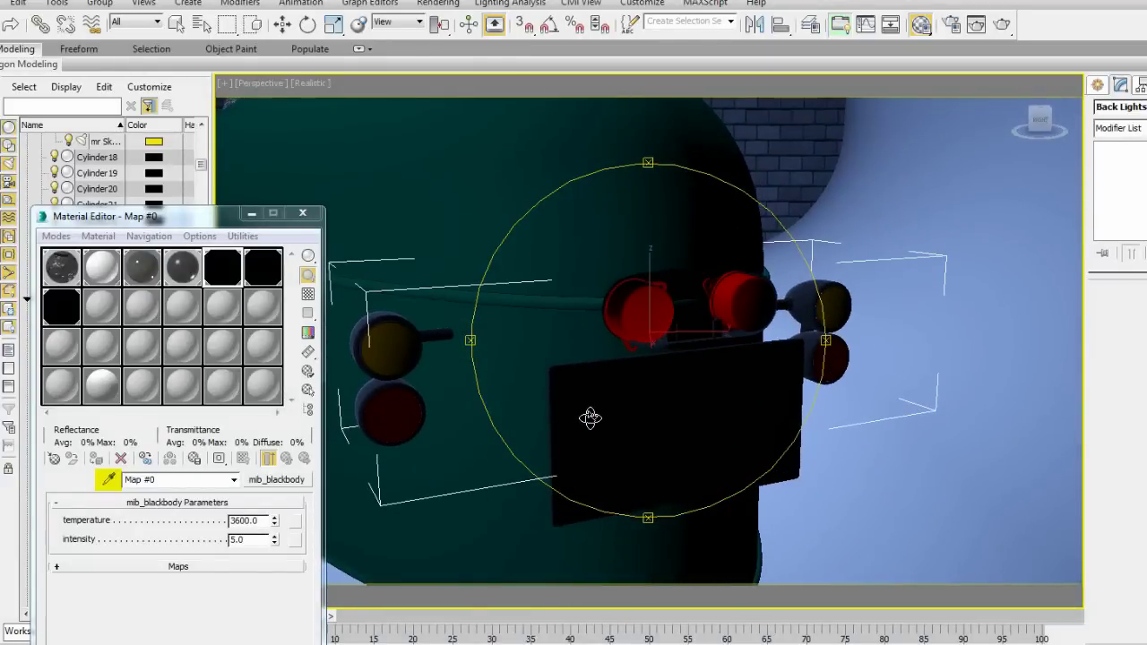
Step: Eyedrop the Red light tail-light material and disable its Self Illumination
left_click(111, 398)
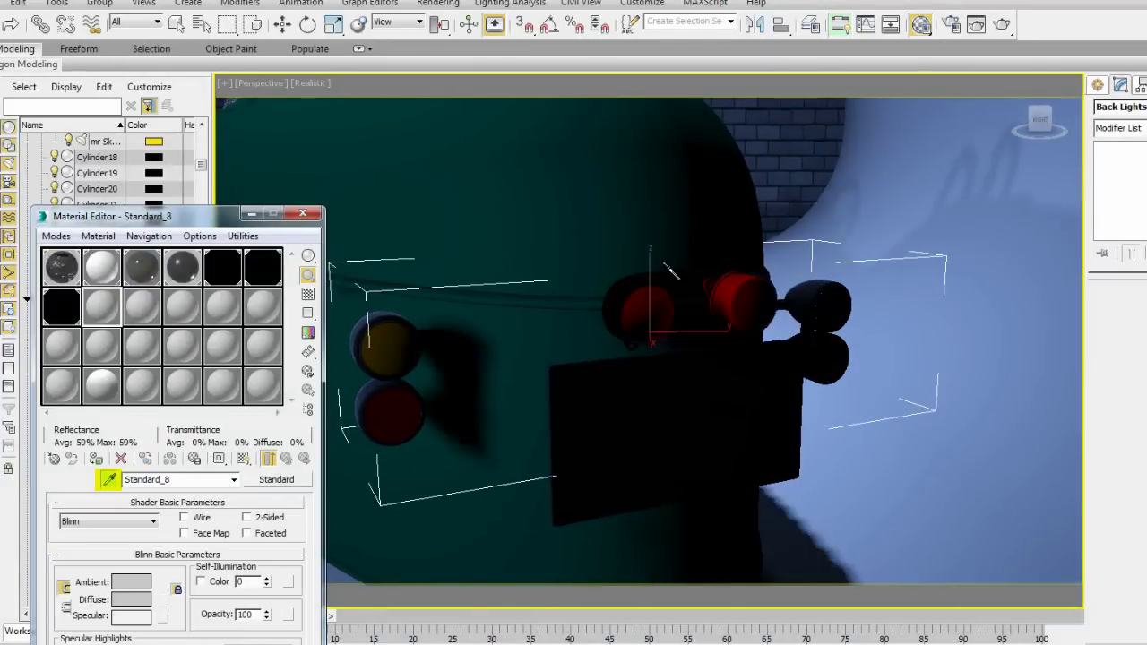
left_click(638, 295)
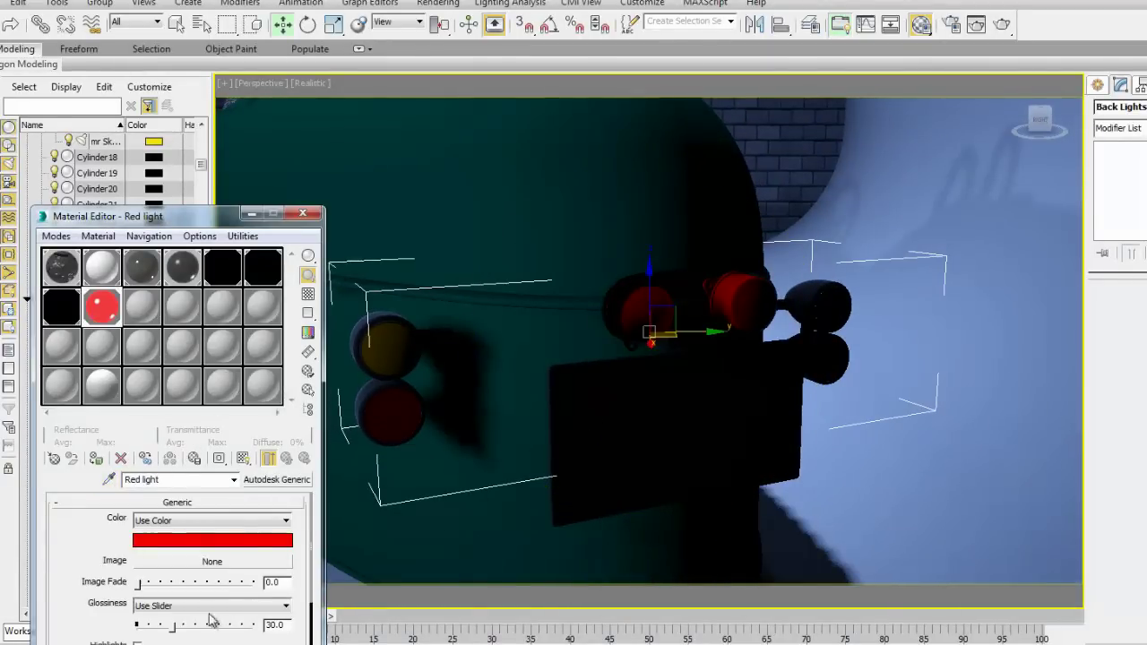
left_click_drag(224, 216, 423, 29)
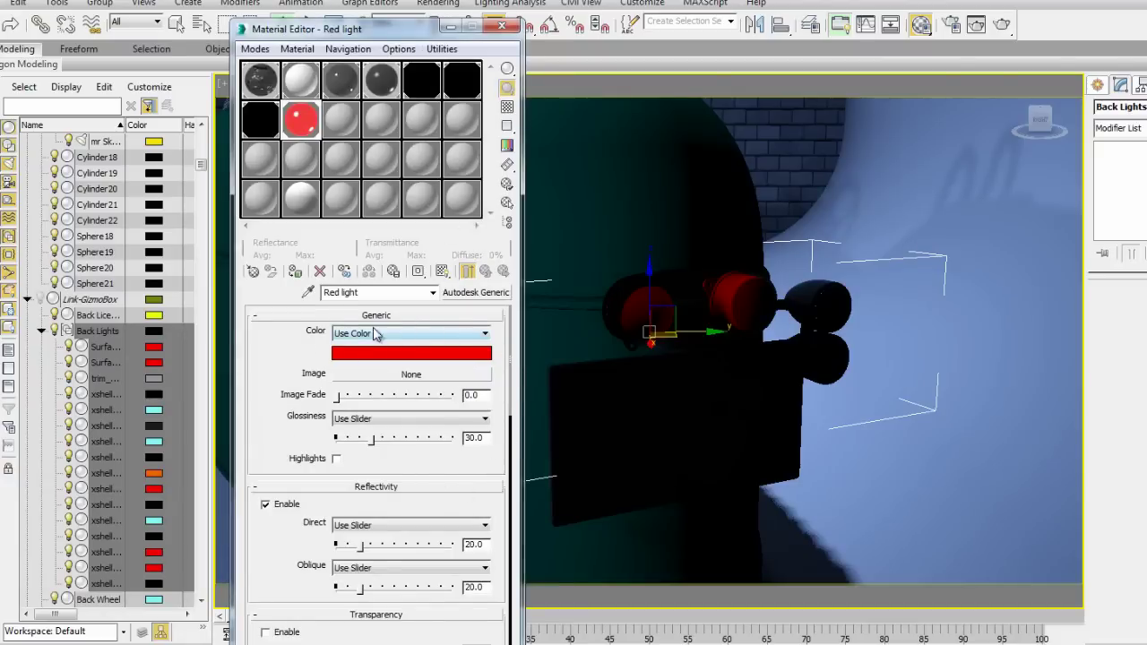
left_click_drag(399, 499, 420, 270)
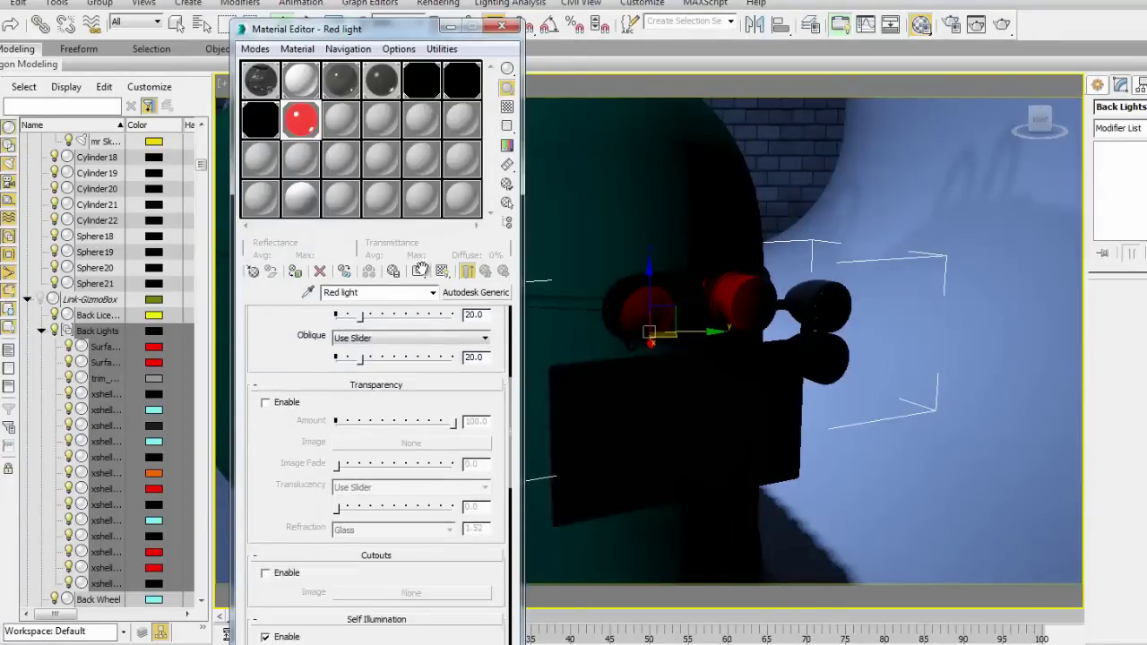
scroll(376, 492, "down", 5)
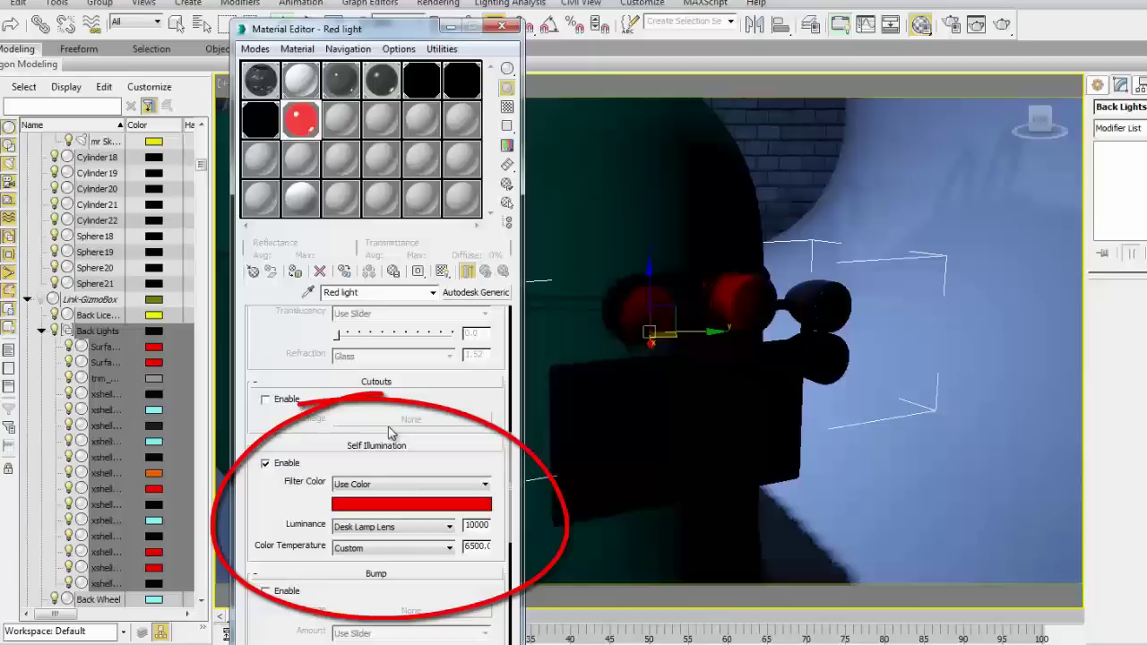
left_click(265, 464)
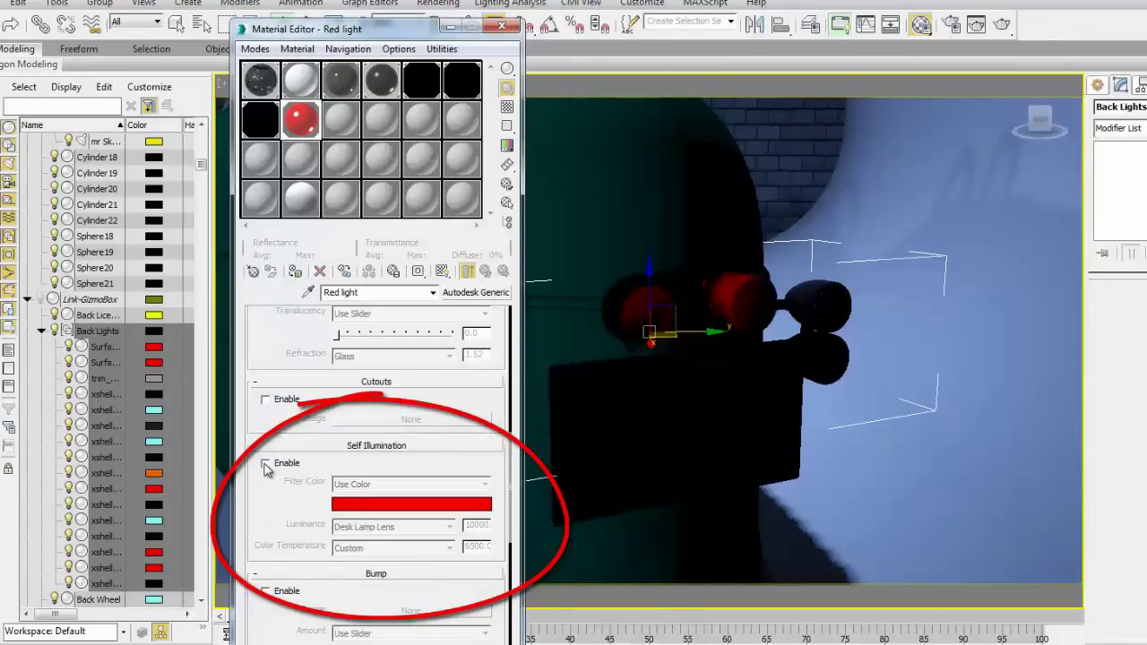
middle_click_drag(642, 434, 908, 440)
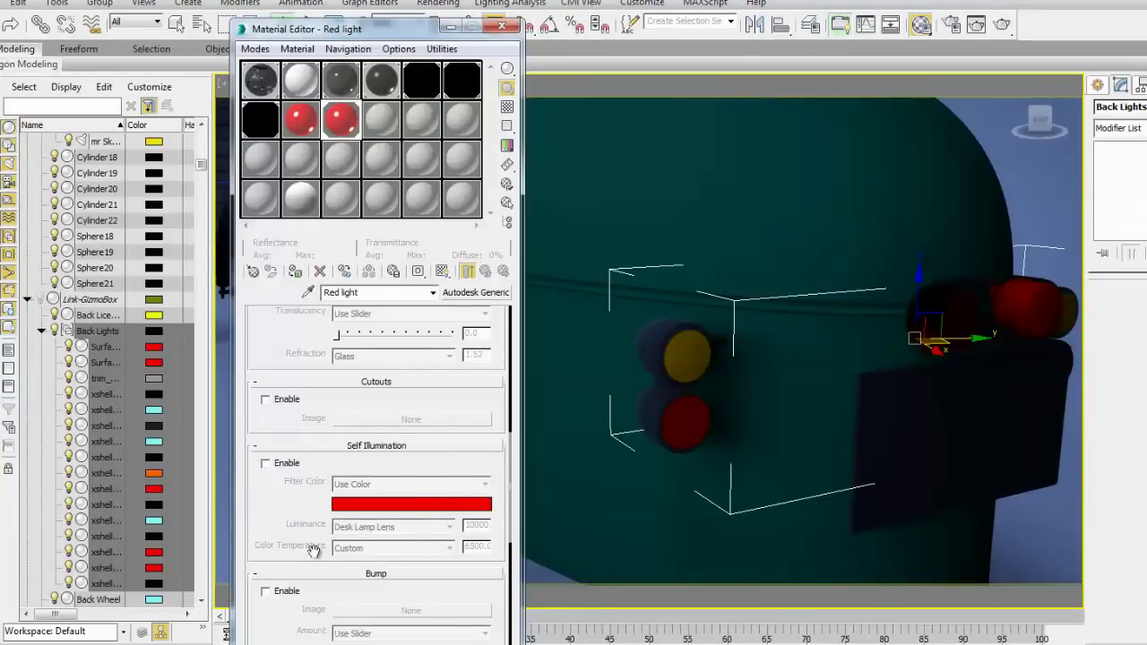
Step: Switch the viewport to Camera02, render it in iray, and place it beside the mental ray render
left_click(501, 28)
key("c")
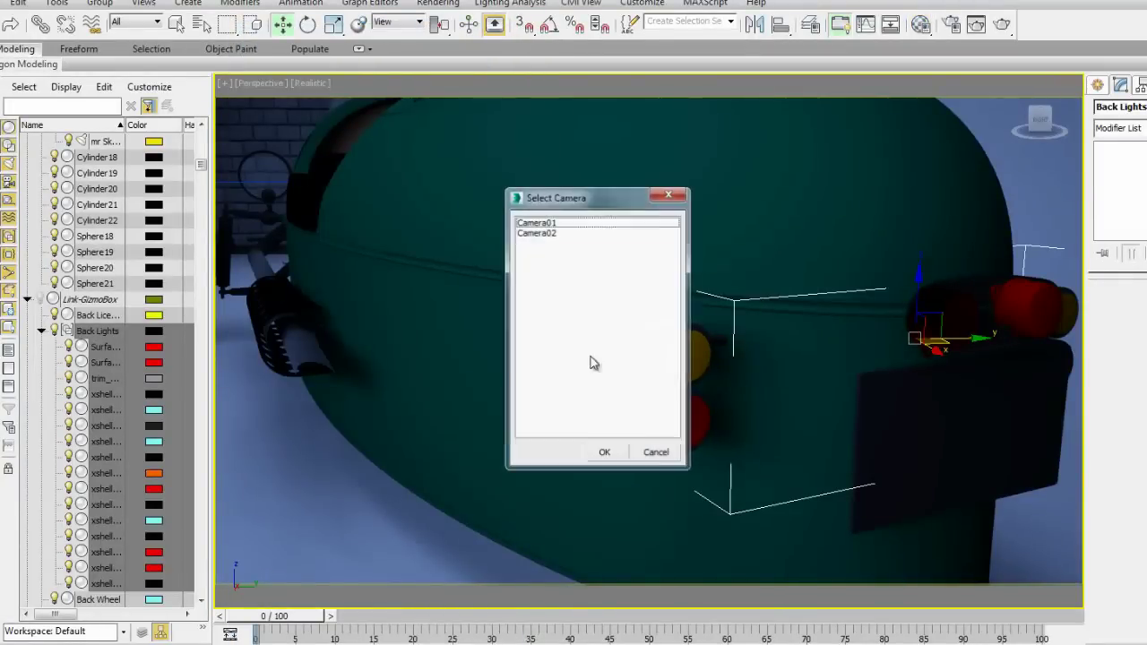
left_click(549, 236)
left_click(607, 454)
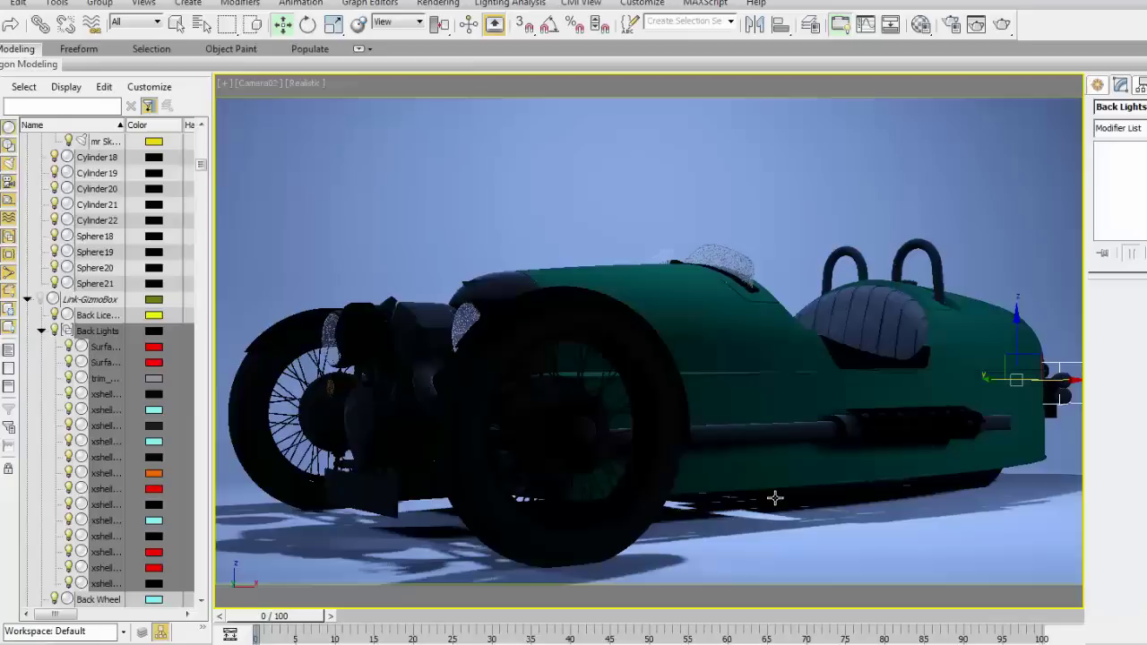
left_click(1001, 25)
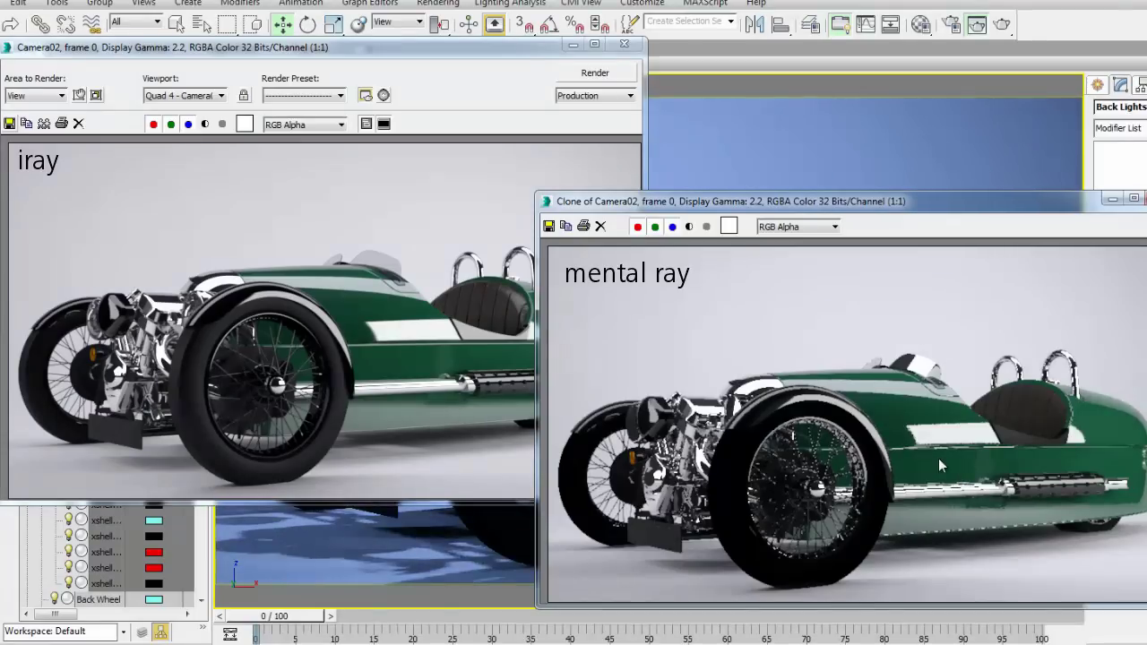
left_click(495, 54)
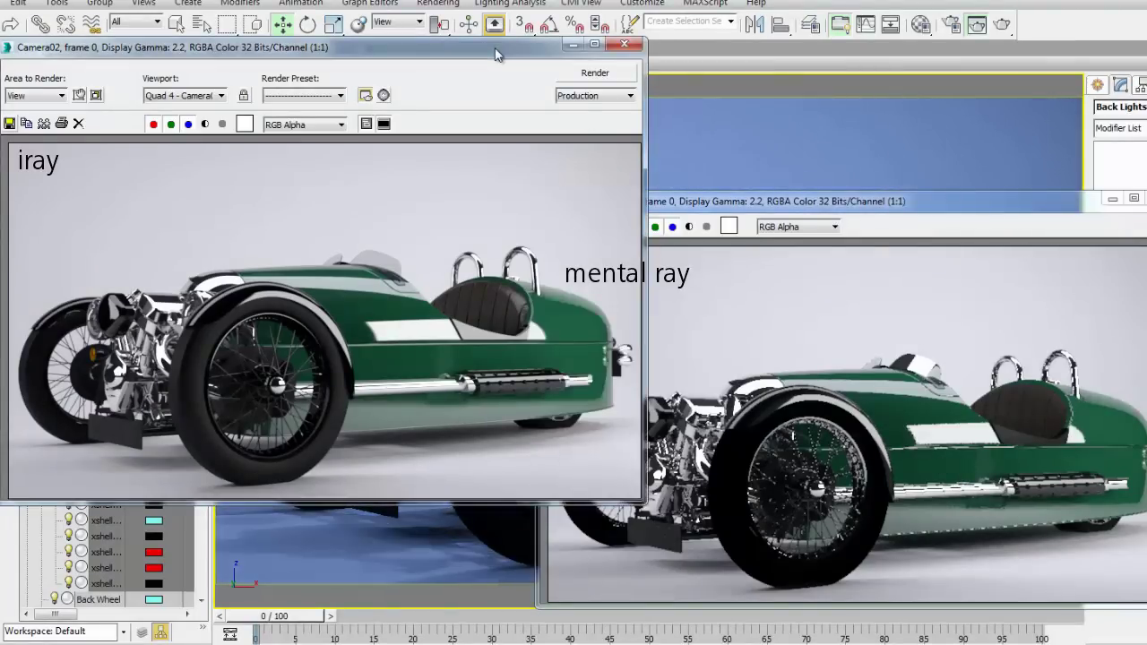